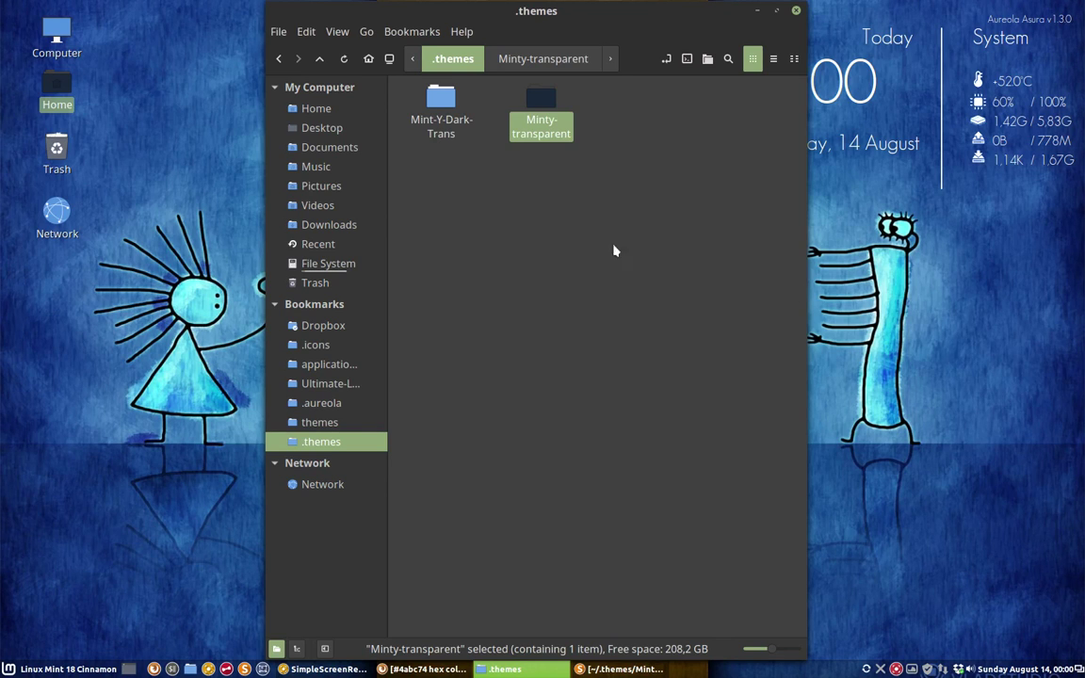
Go into Minty-transparent, then its cinnamon folder, and select cinnamon.css.
double_click(545, 100)
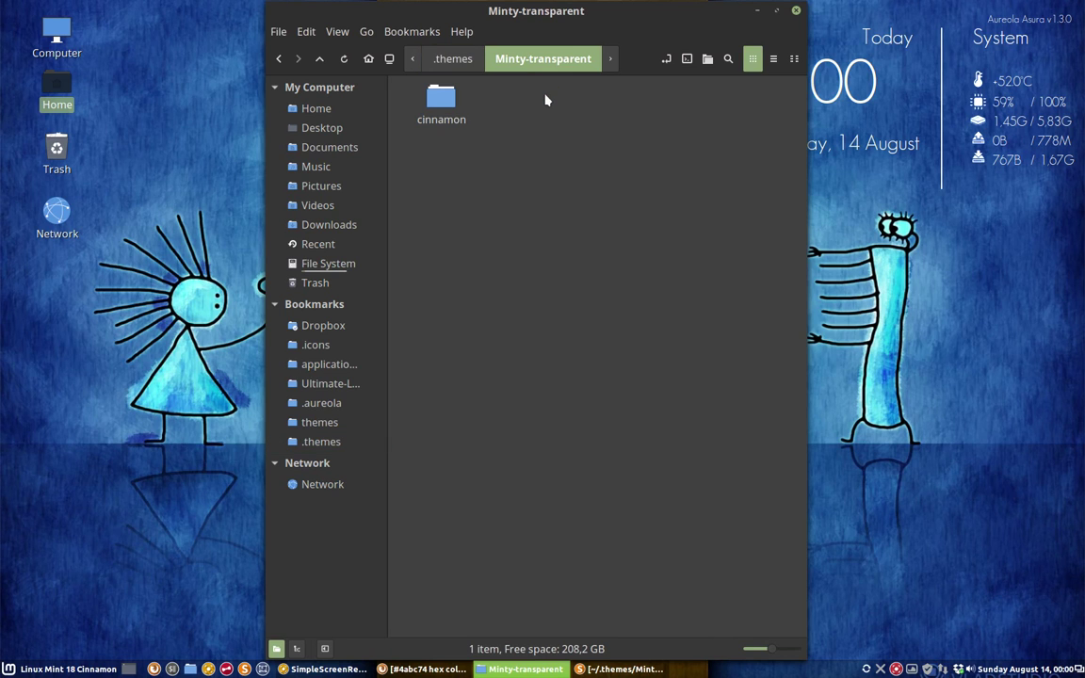
double_click(445, 110)
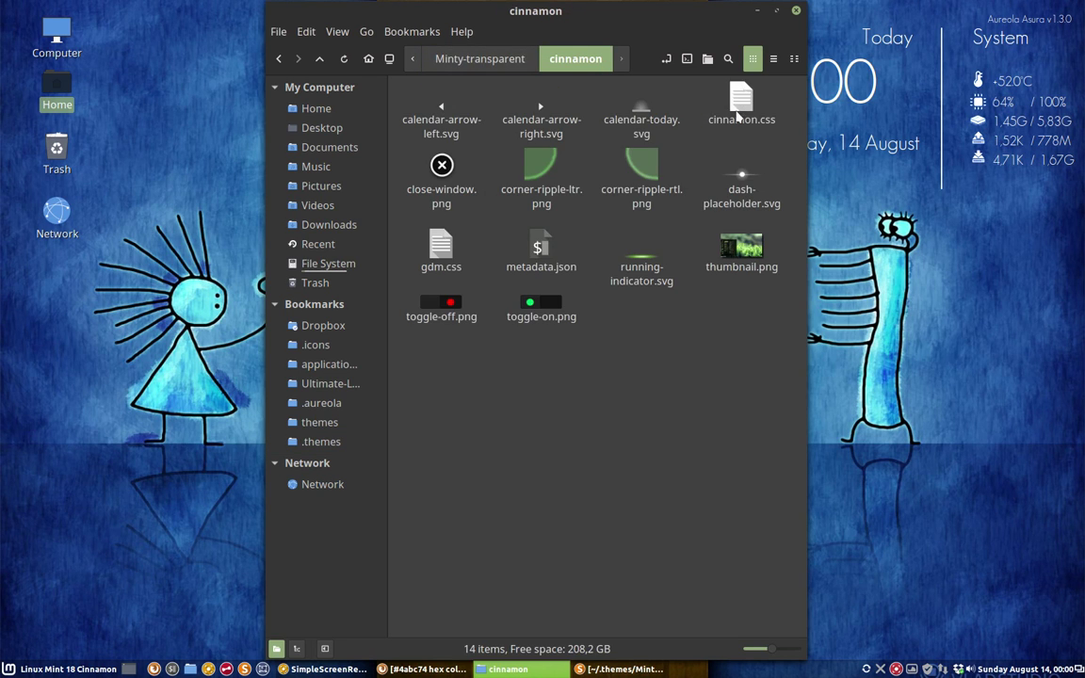
left_click(738, 102)
Open cinnamon.css in Sublime Text and scroll down through the stylesheet.
double_click(738, 106)
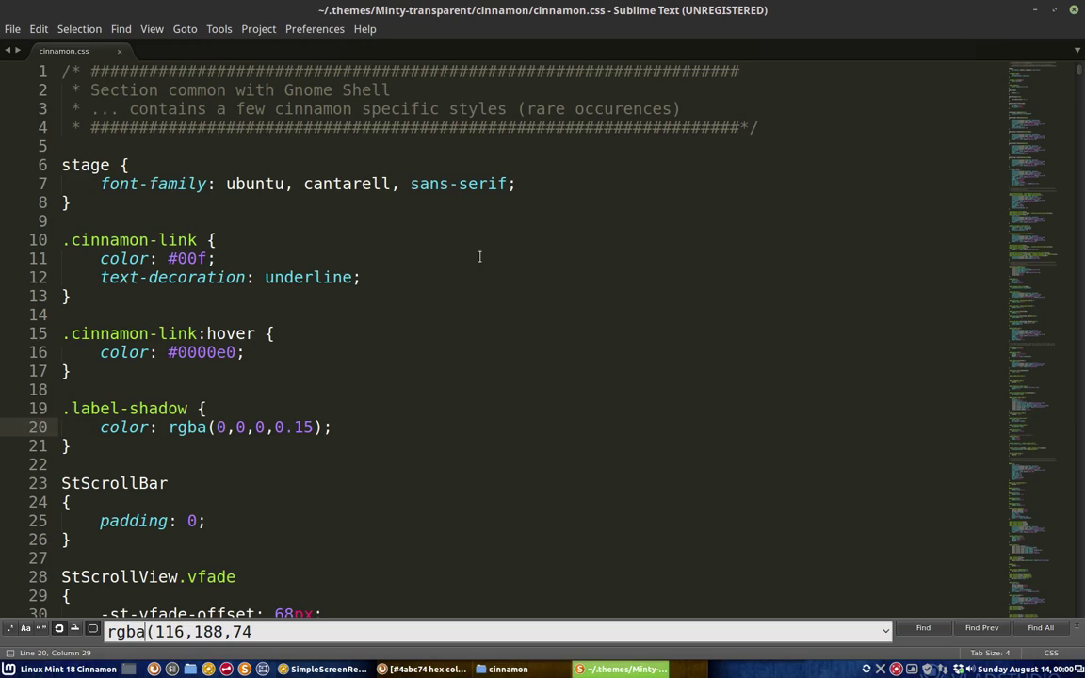
left_click_drag(1082, 90, 1081, 592)
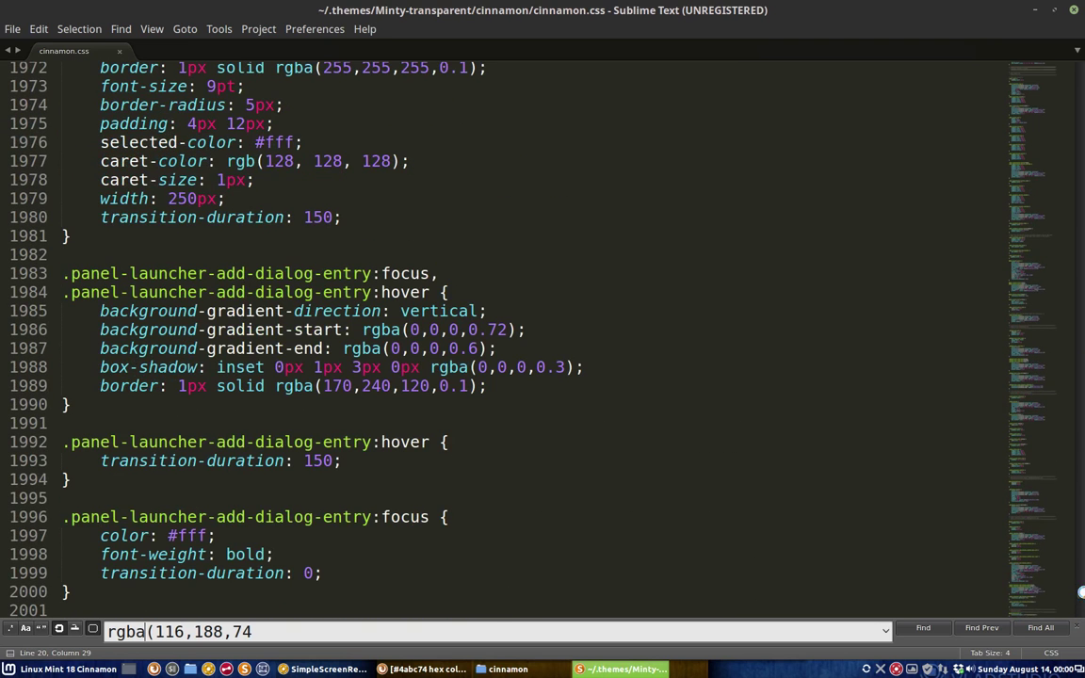
key("super")
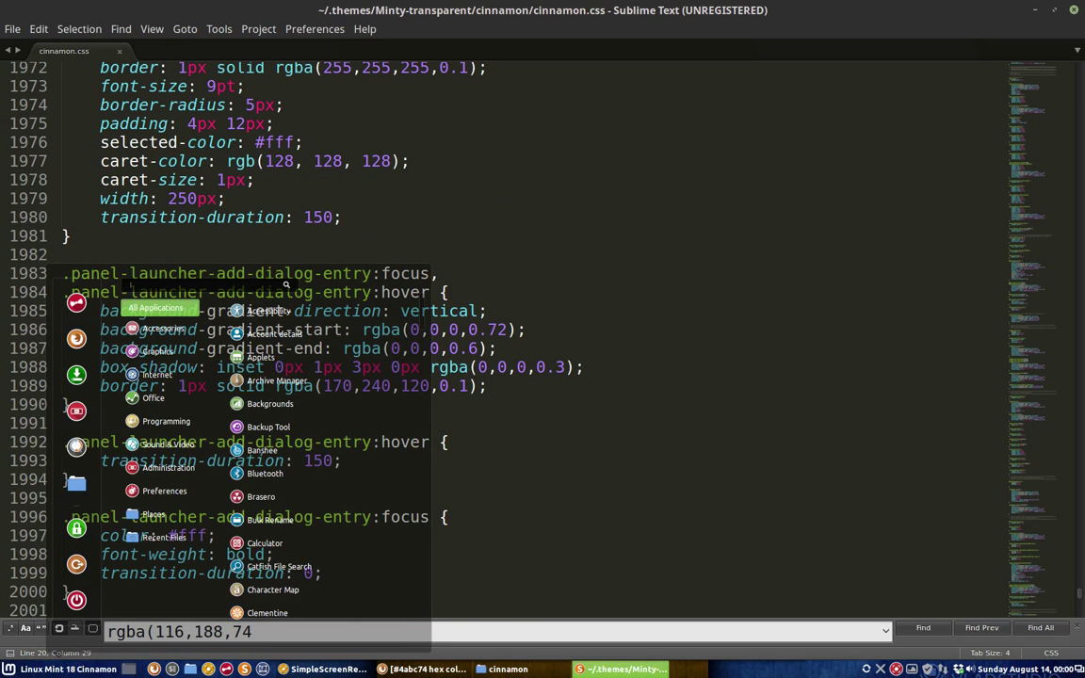
mouse_move(154, 360)
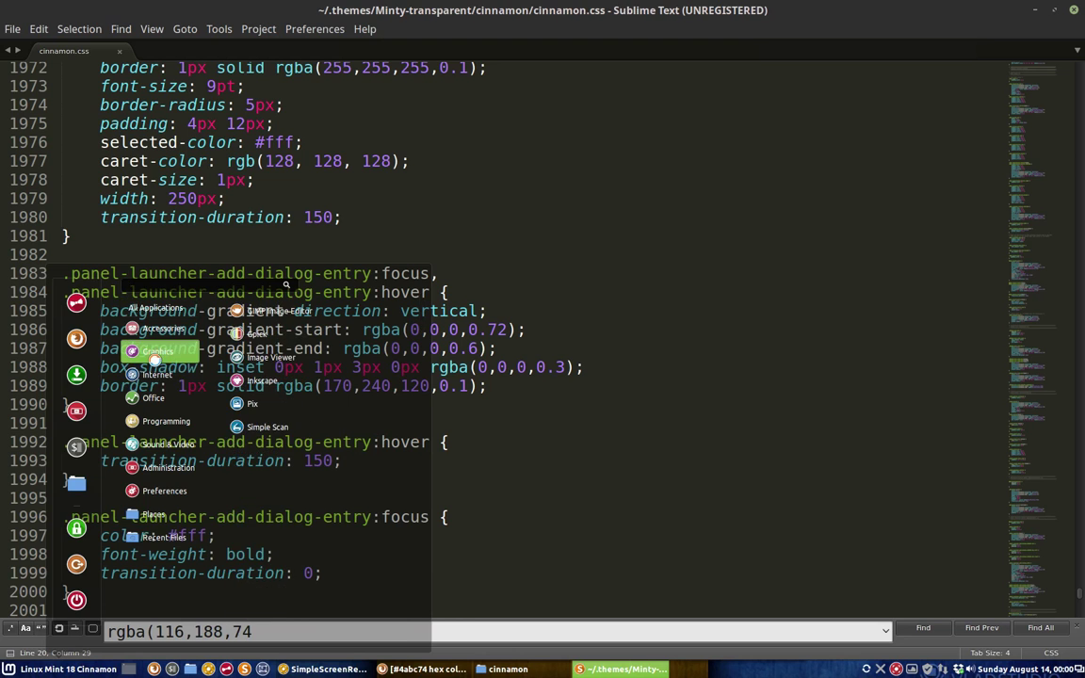
left_click(503, 330)
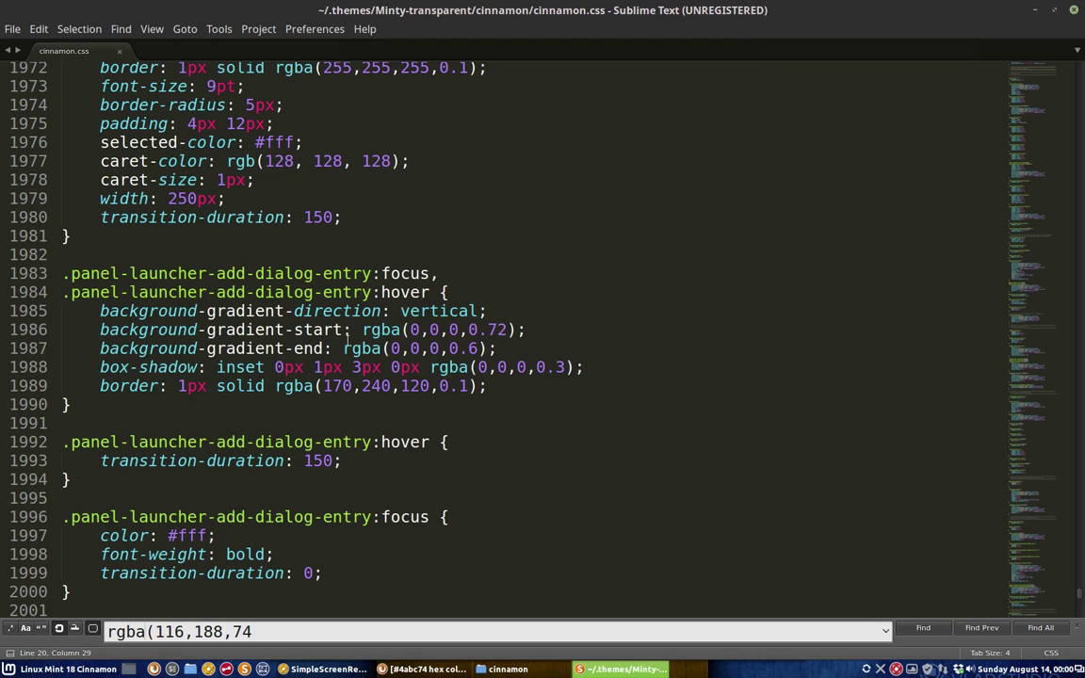
Select the panel-launcher gradient colour rgba(0,0,0,0.72), then bring up the Find bar.
left_click_drag(362, 329, 521, 330)
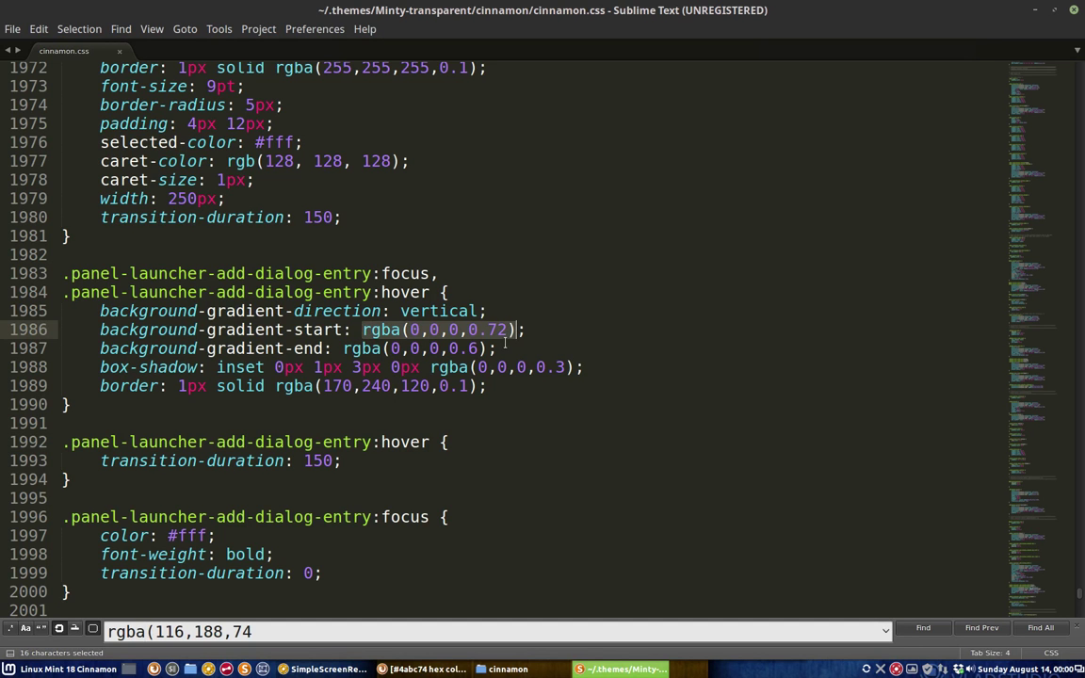
scroll(420, 337, "down", 3)
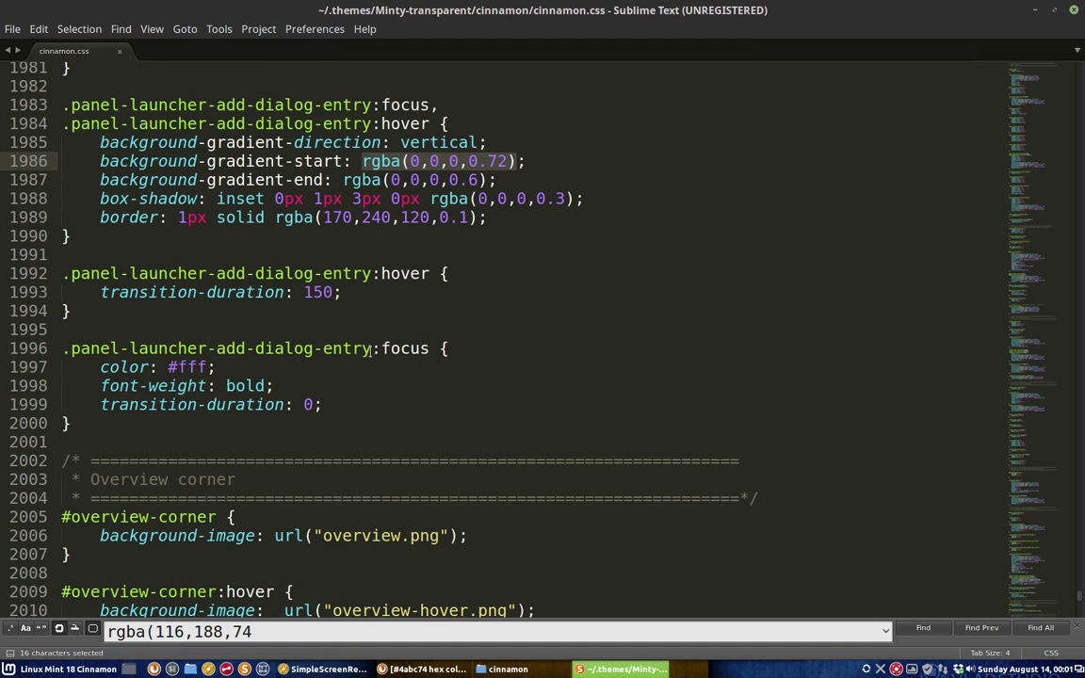
left_click(68, 668)
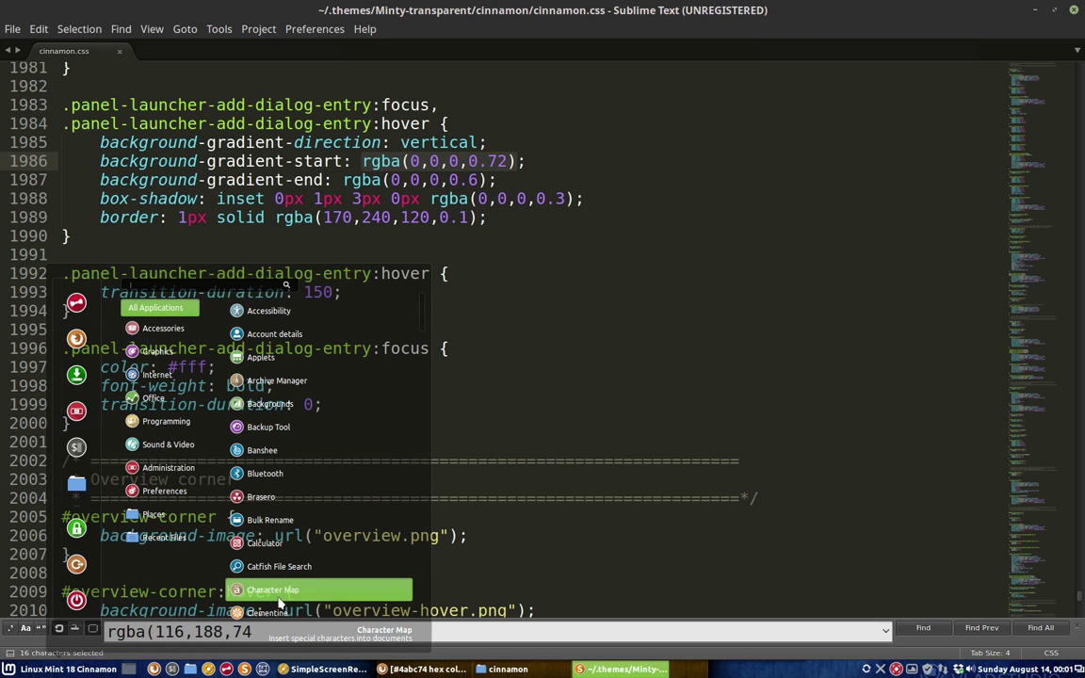
left_click(487, 646)
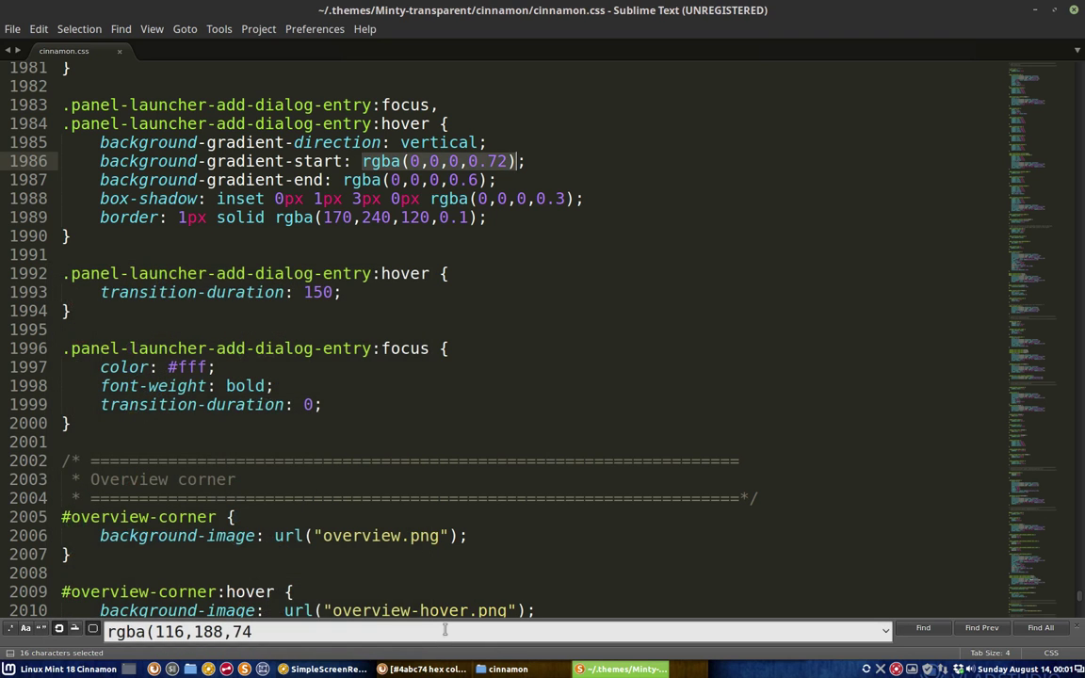
key("ctrl+f")
Search for 'active' and step through the matches to the slider rules.
type("active")
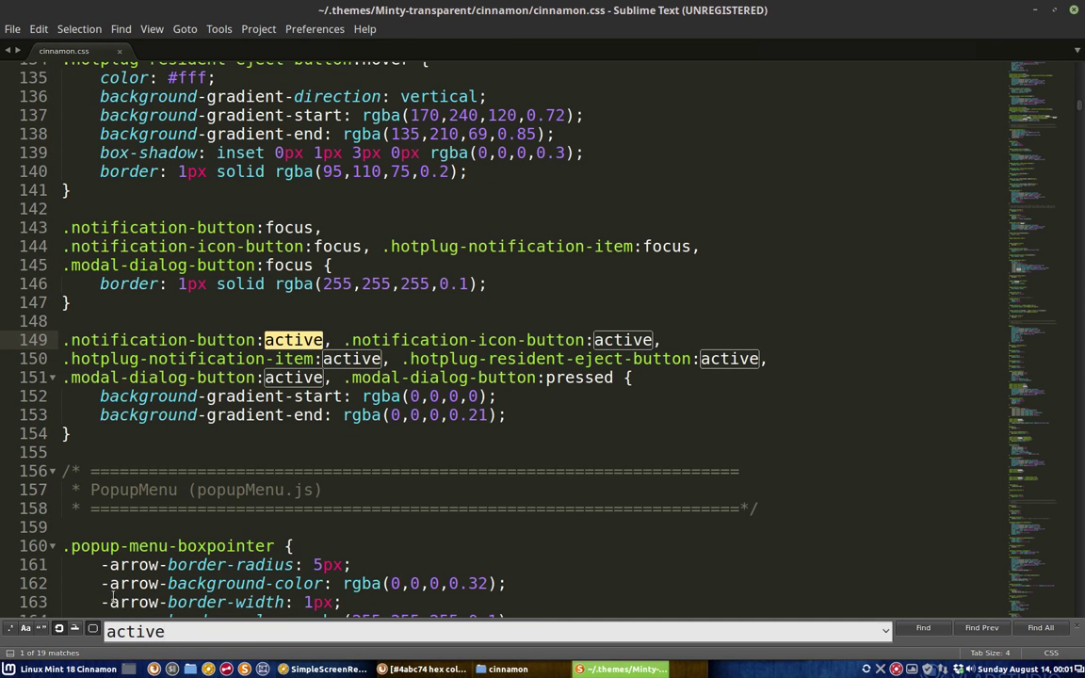
left_click(938, 628)
left_click(921, 628)
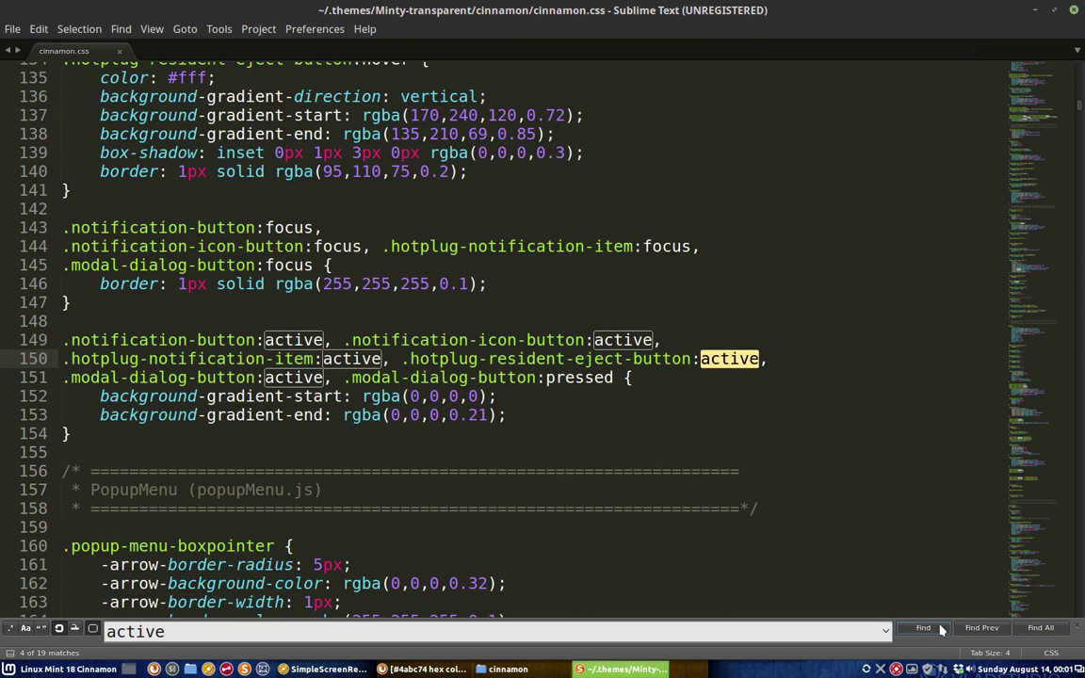
left_click(922, 628)
left_click(922, 628)
left_click(921, 628)
left_click(922, 628)
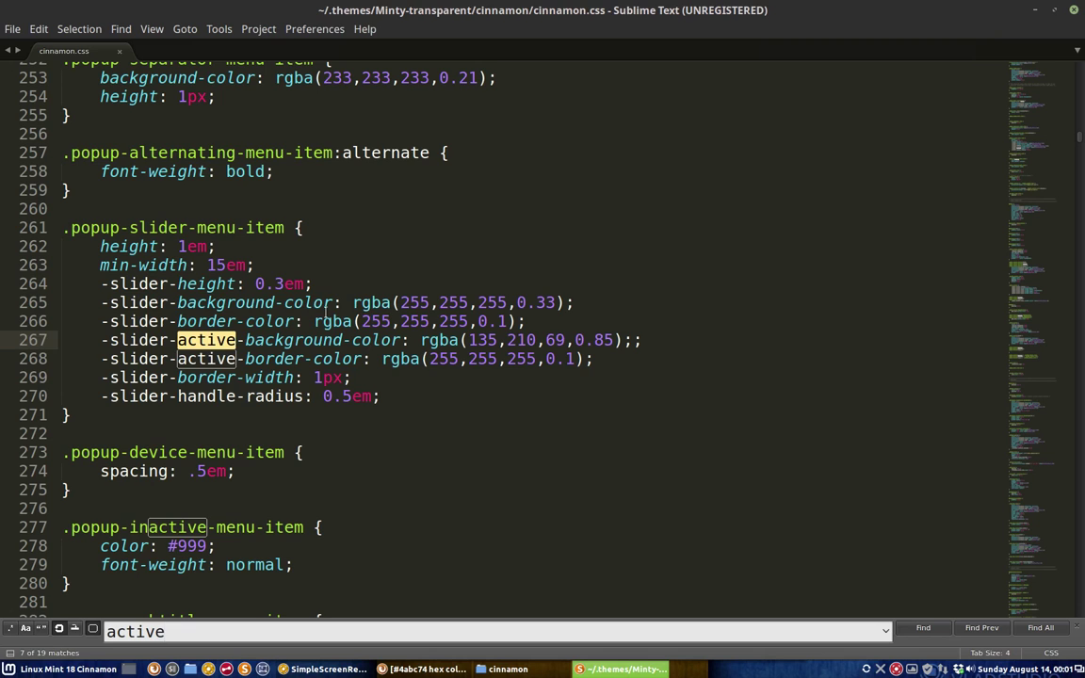
Copy the green value rgba(135,210,69 from the line 267 slider-active background rule.
left_click(364, 302)
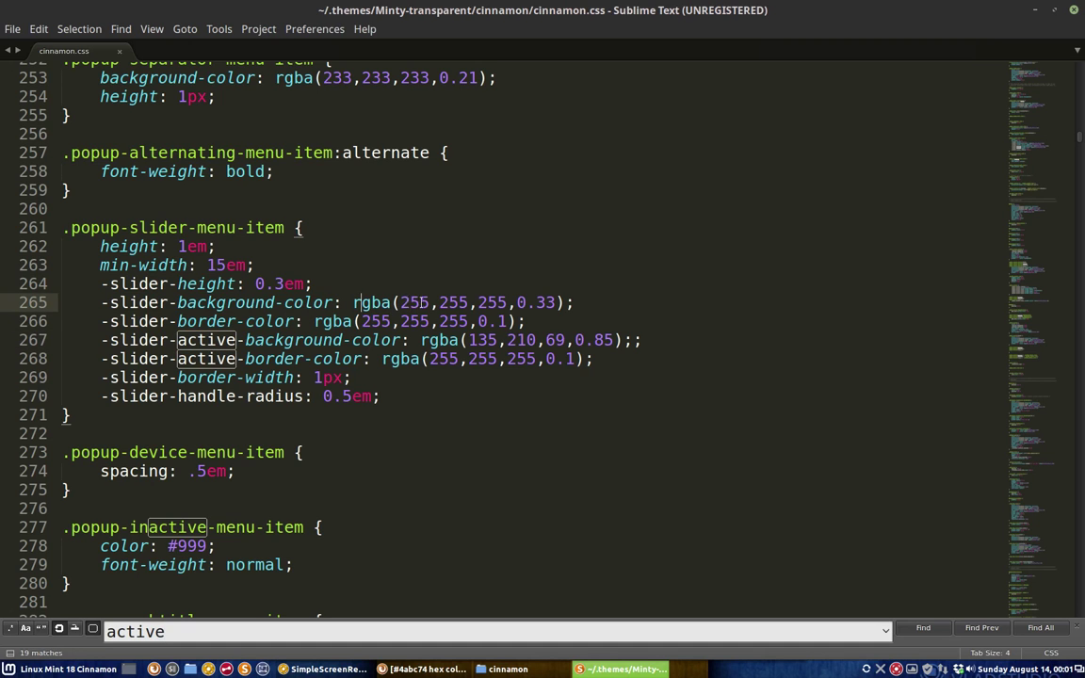
left_click_drag(402, 303, 505, 302)
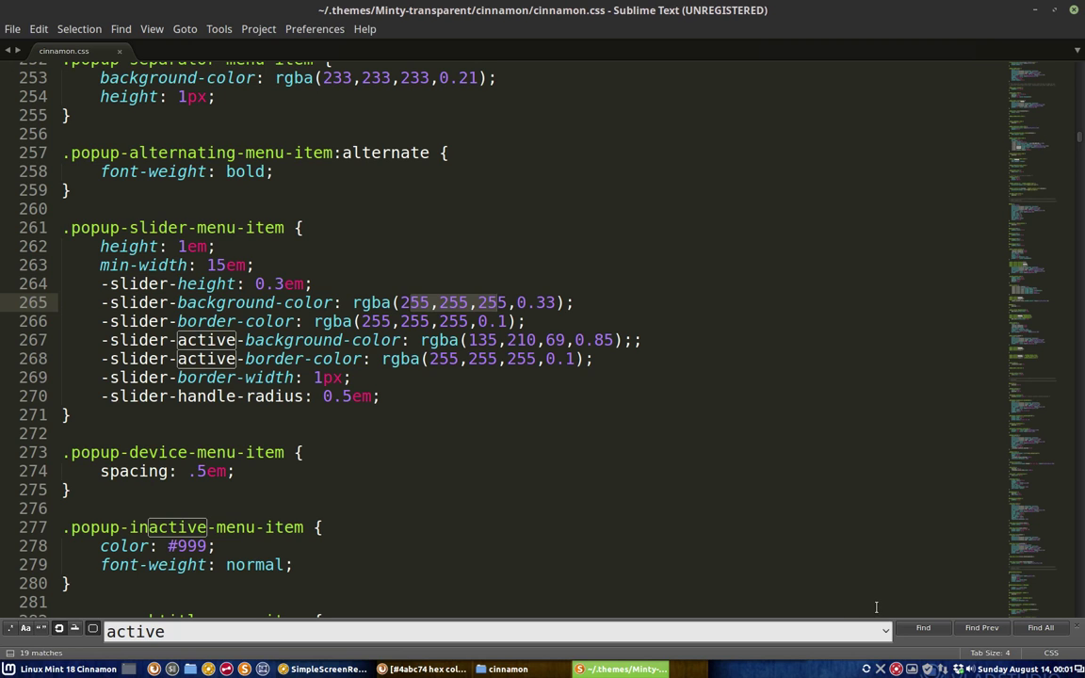
left_click(246, 344)
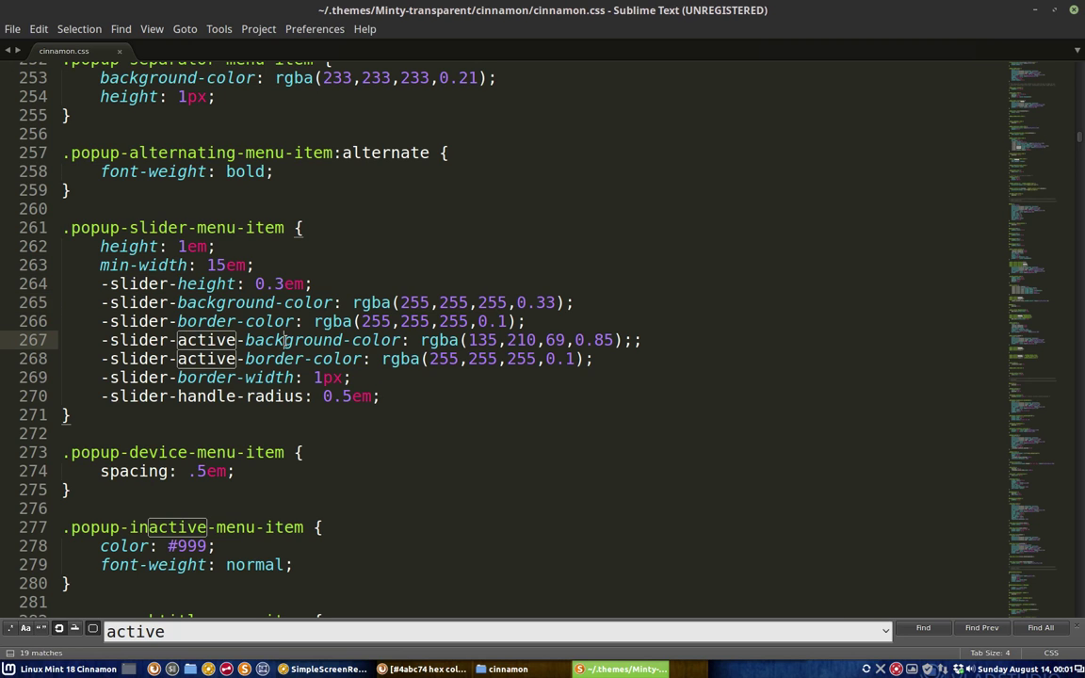
double_click(340, 345)
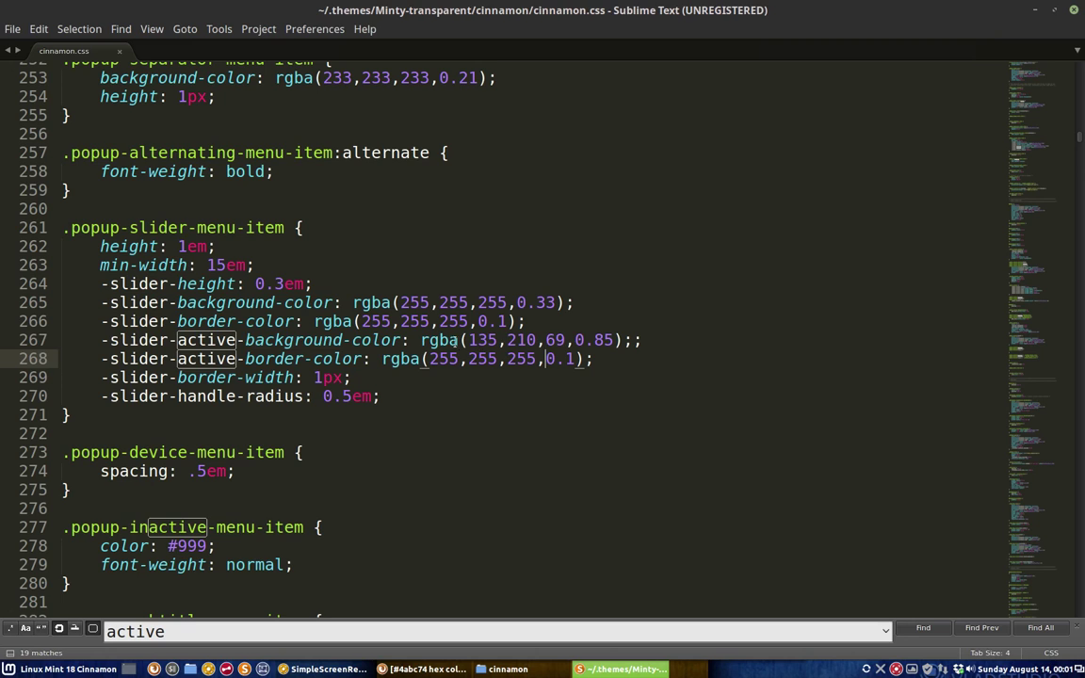
left_click_drag(421, 341, 568, 340)
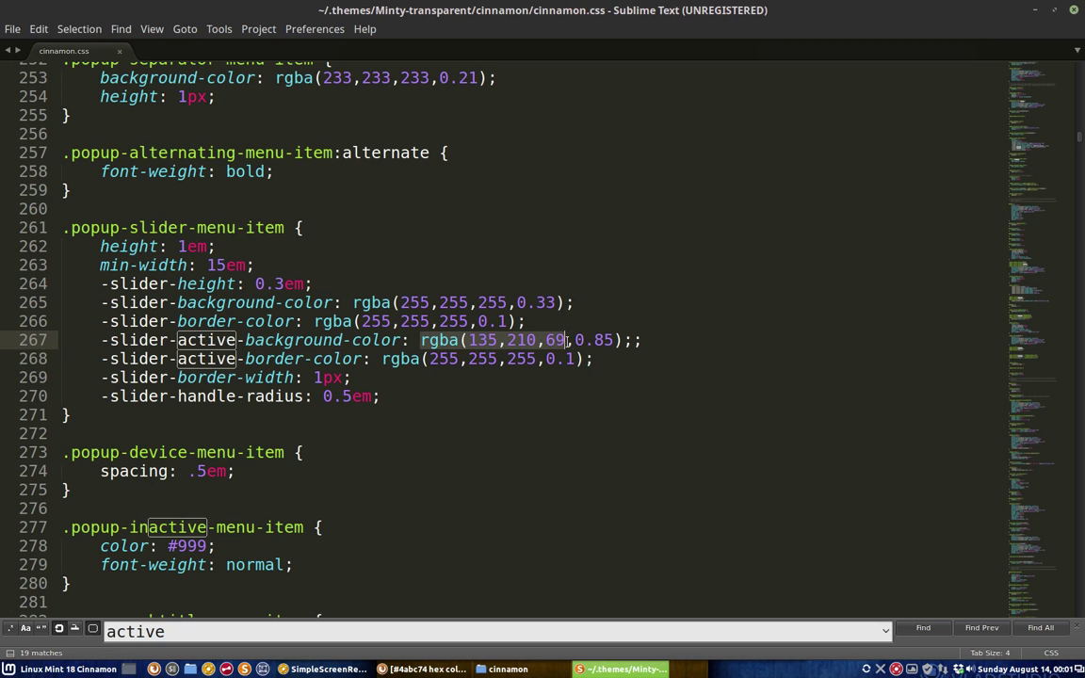
key("ctrl+c")
left_click(414, 668)
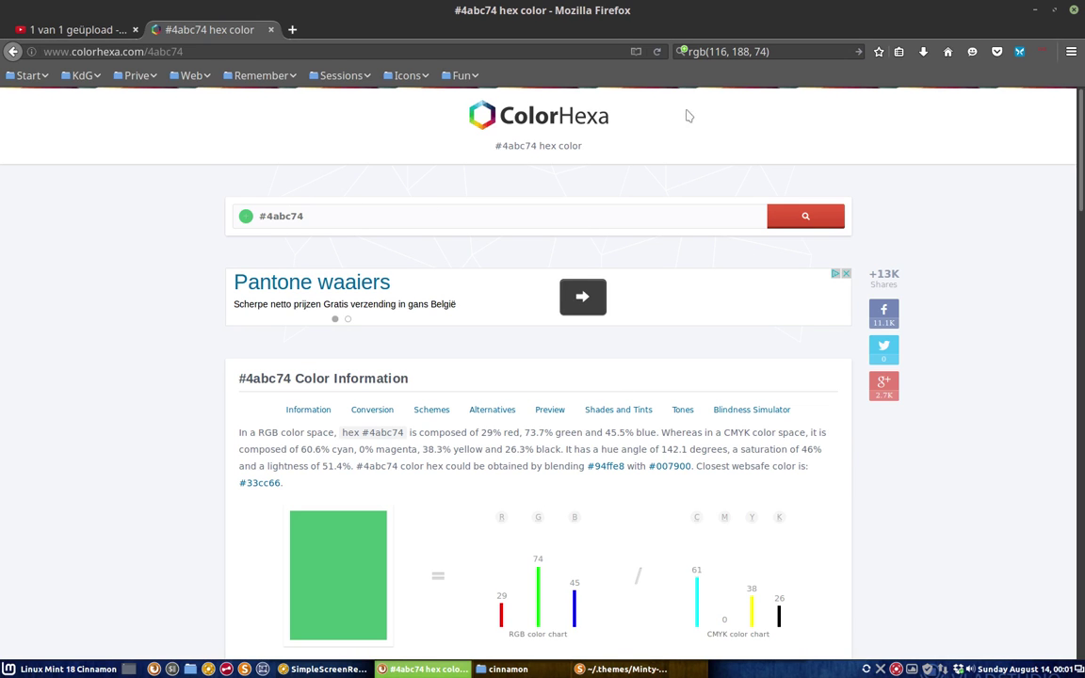
Search the web for rgba(135,210,69 and open the #87d245 Color Hex page.
left_click(790, 51)
key("ctrl+v")
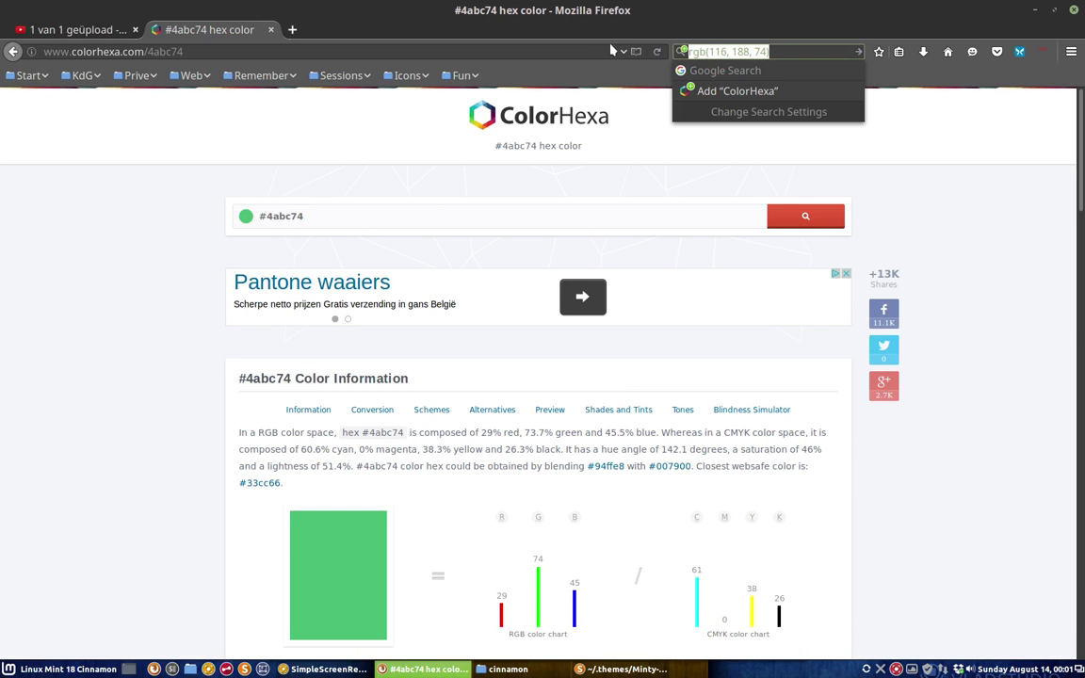
key("Return")
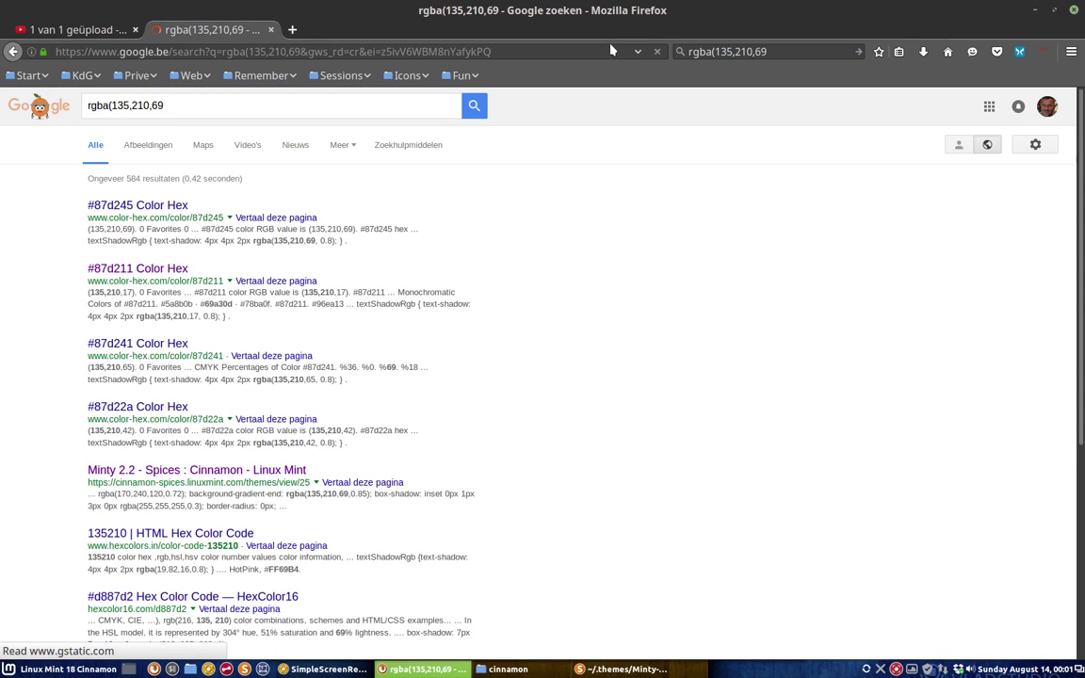
left_click(138, 207)
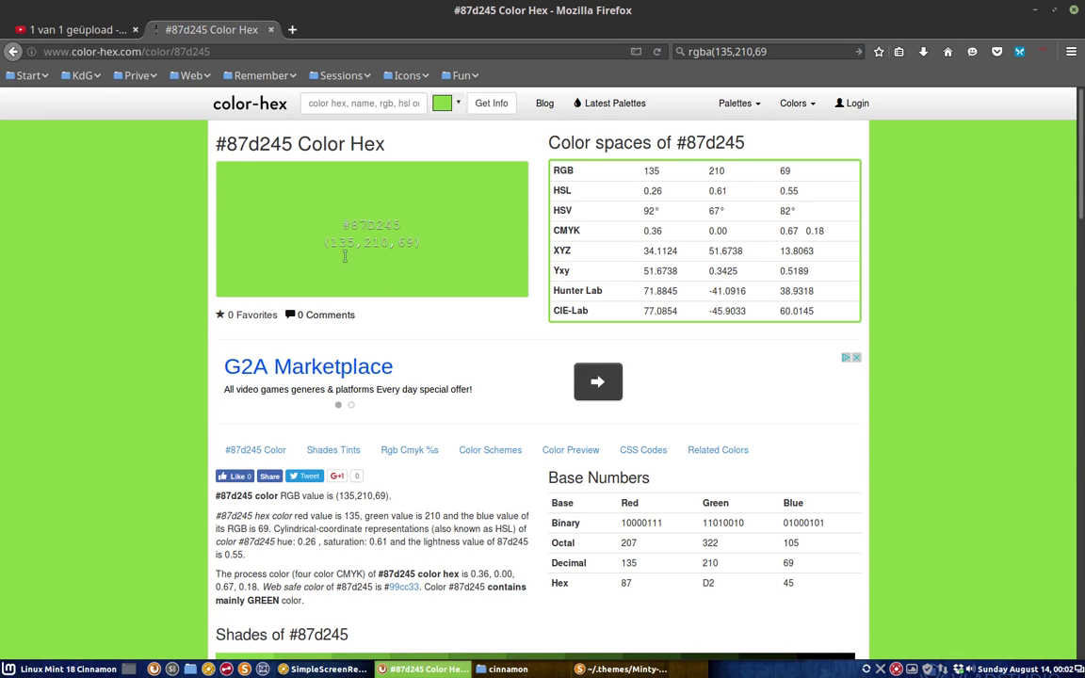
left_click(57, 669)
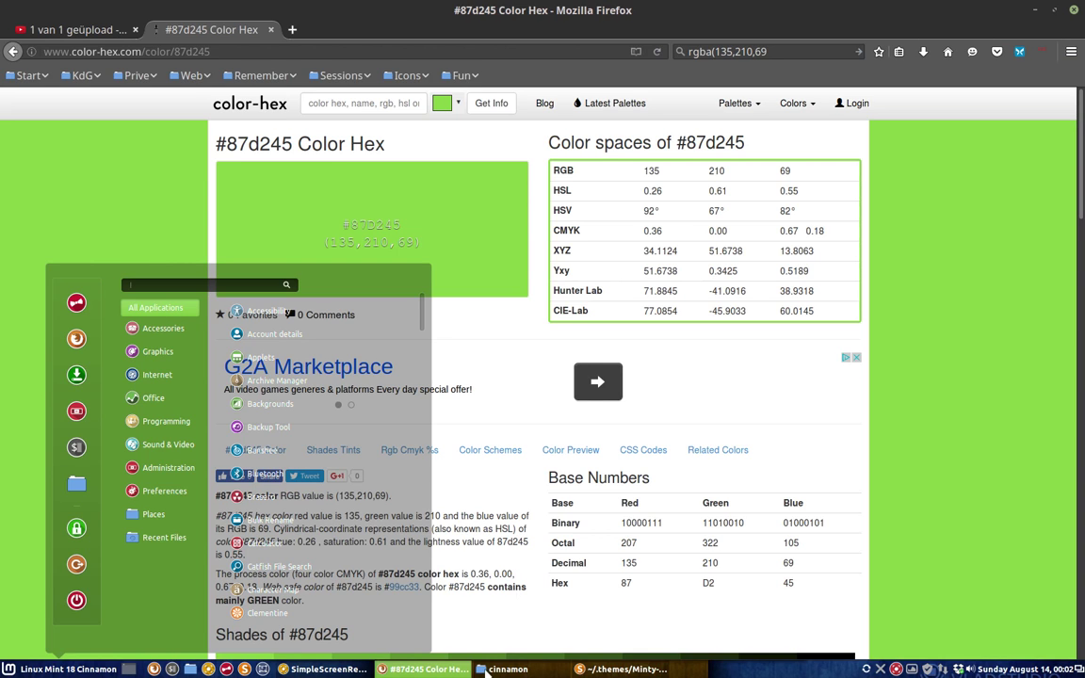
left_click(49, 671)
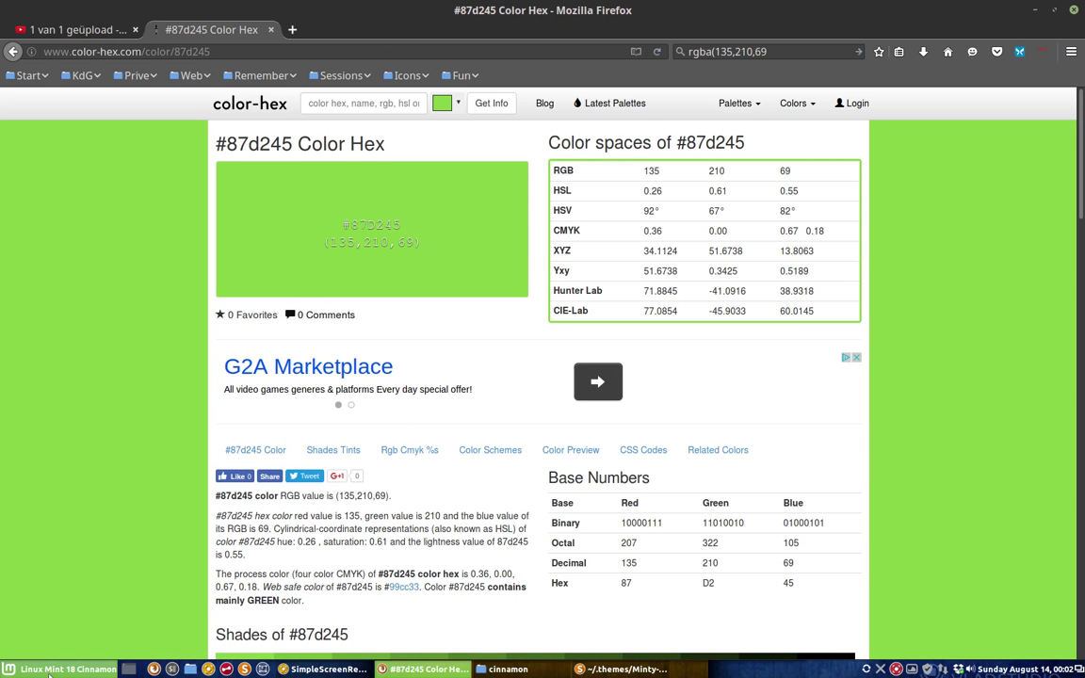
Launch Gpick from the application menu.
left_click(49, 672)
type("gpic")
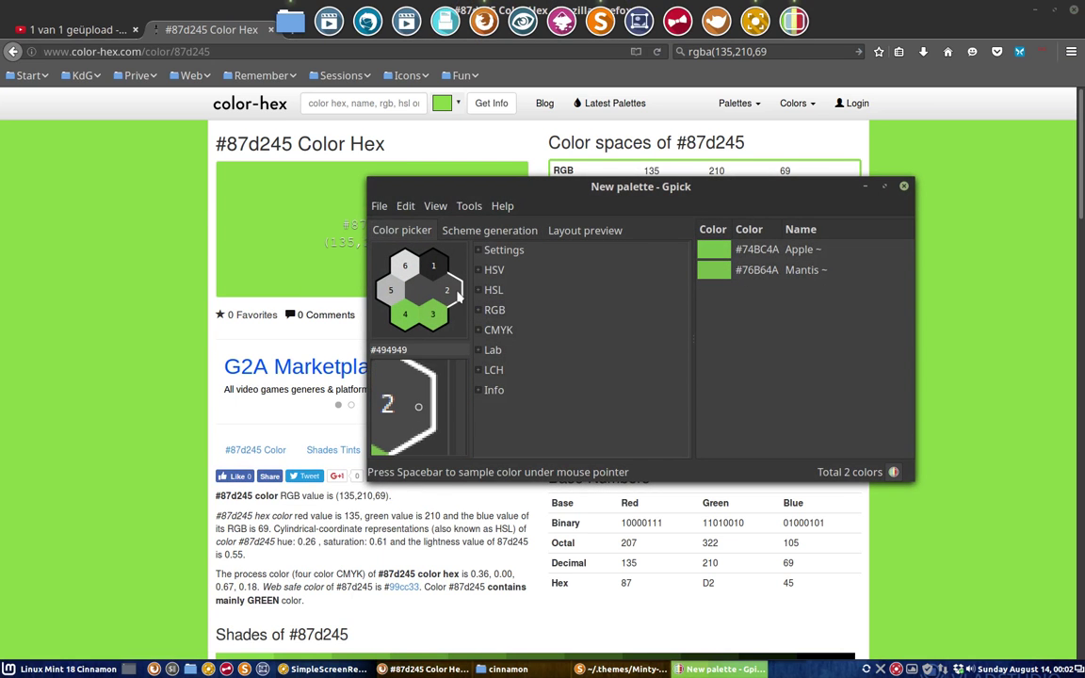
mouse_move(480, 669)
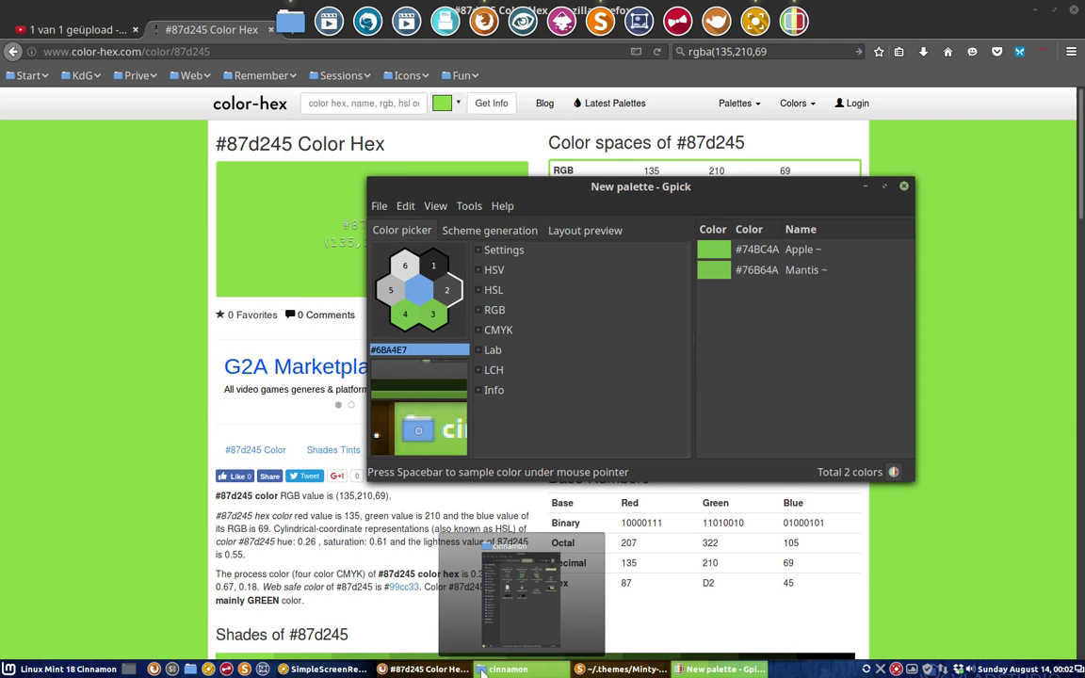
Add Havelock blue #6BA4E7 to the palette and copy it as rgb(107, 164, 231).
key("space")
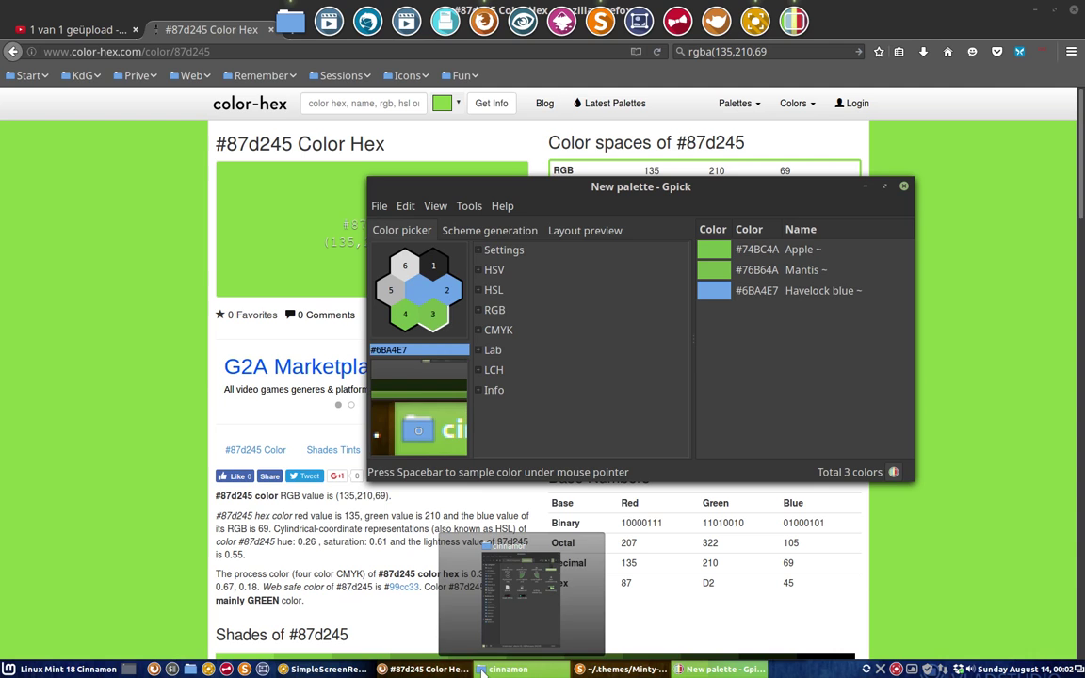
left_click(770, 294)
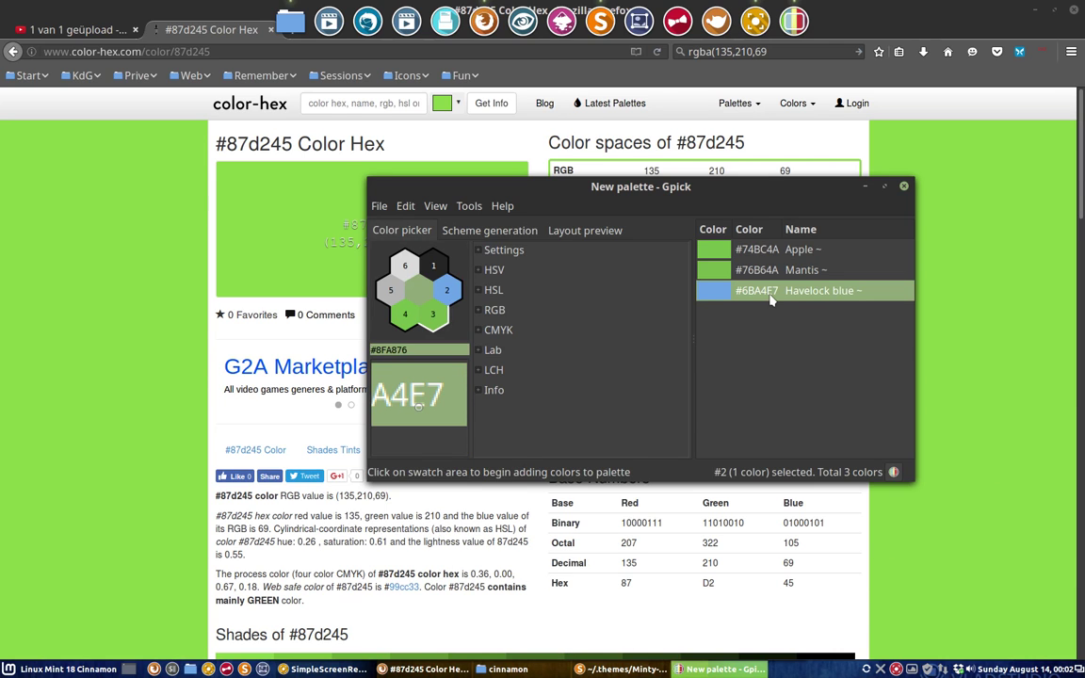
right_click(771, 297)
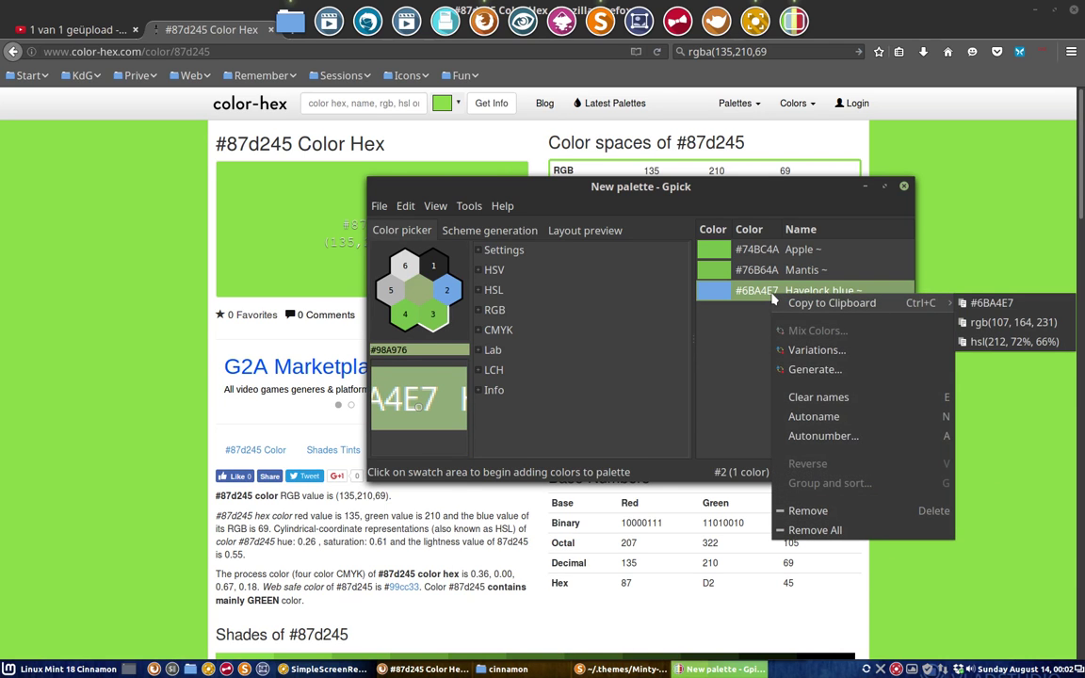
left_click(1017, 325)
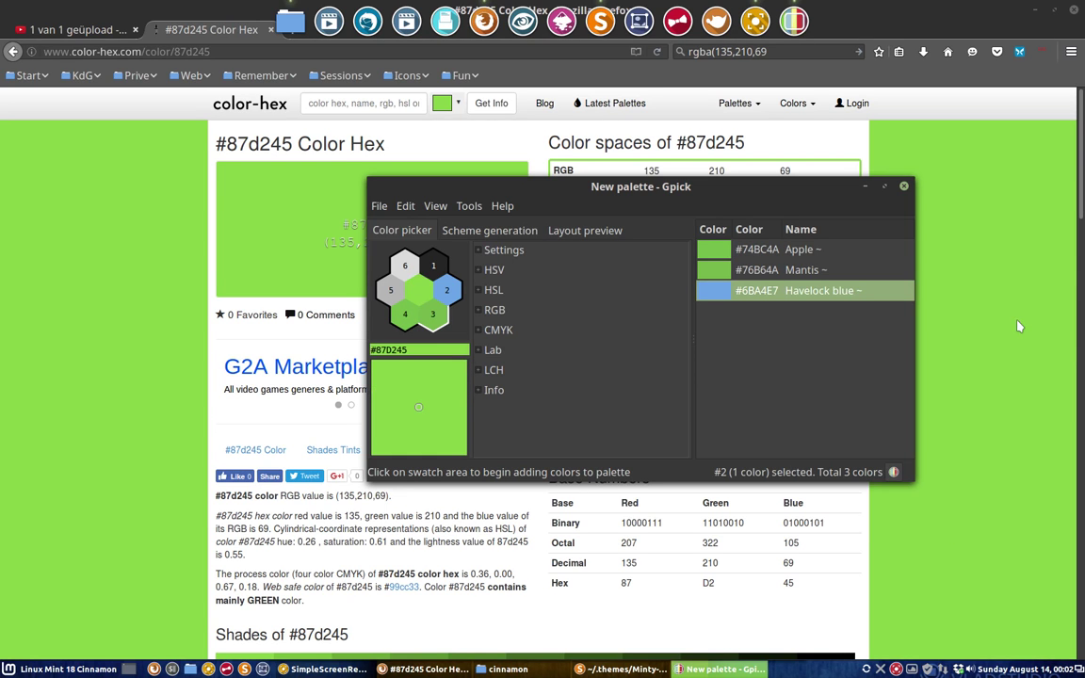
left_click(965, 179)
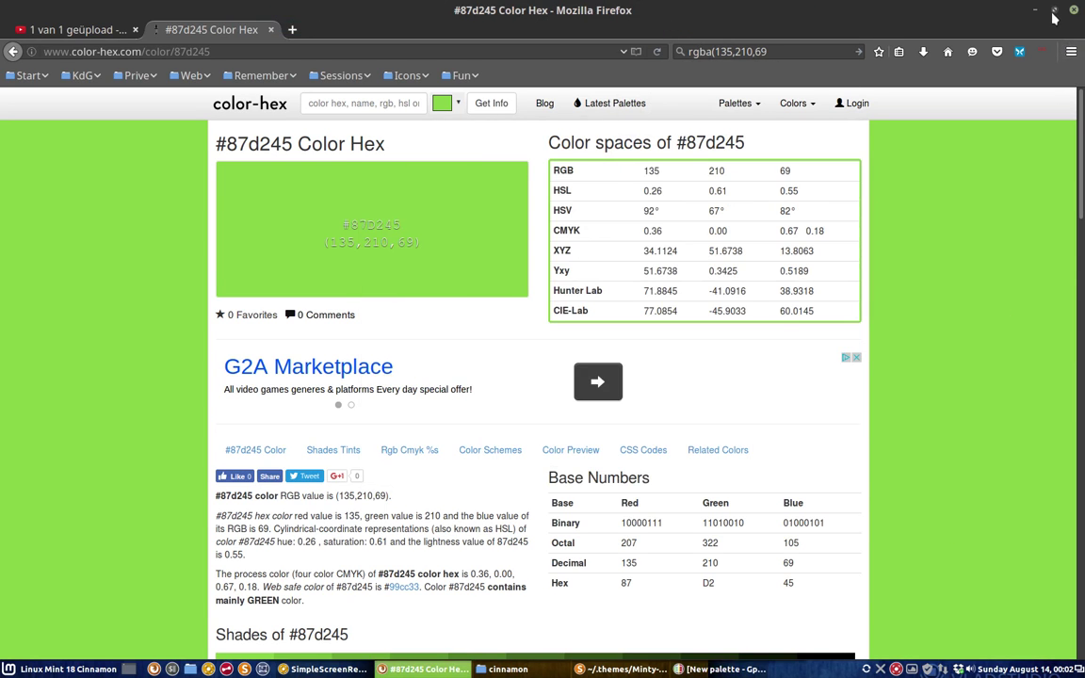
Open Replace in cinnamon.css and enter rgb(107,164,231), without spaces, as the replacement.
key("alt+Tab")
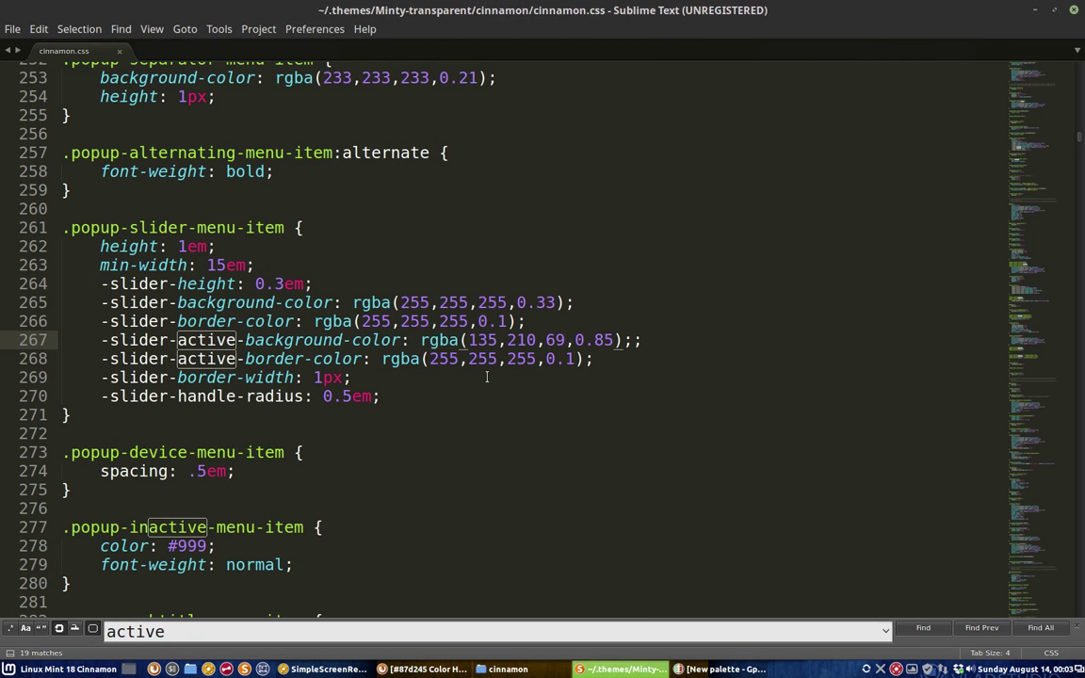
key("ctrl+h")
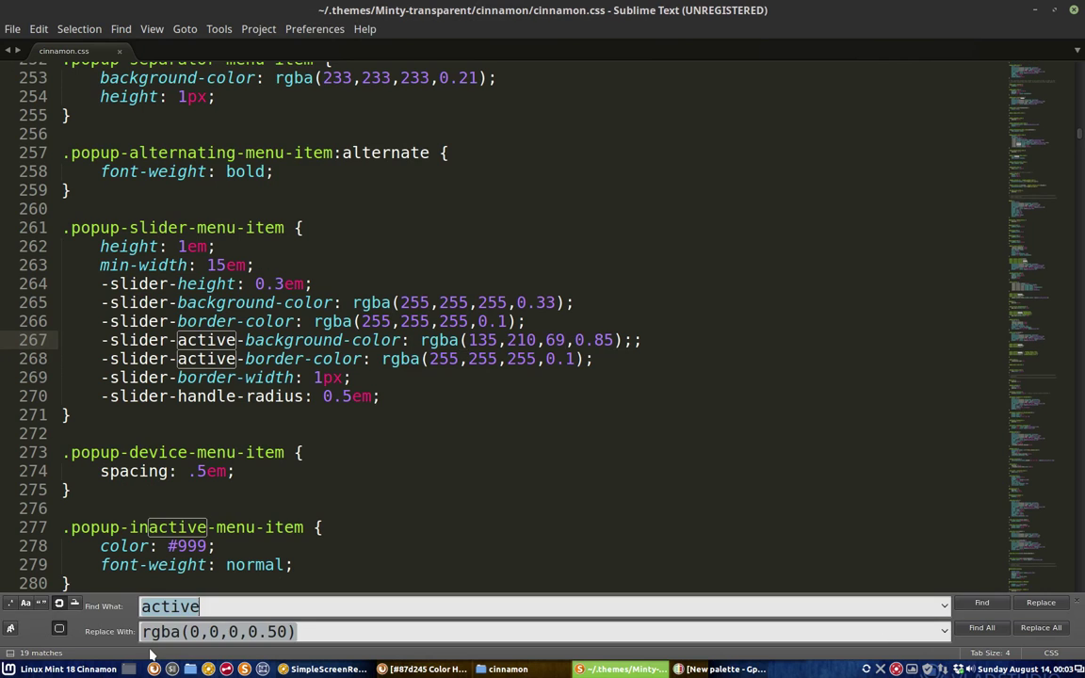
key("Tab")
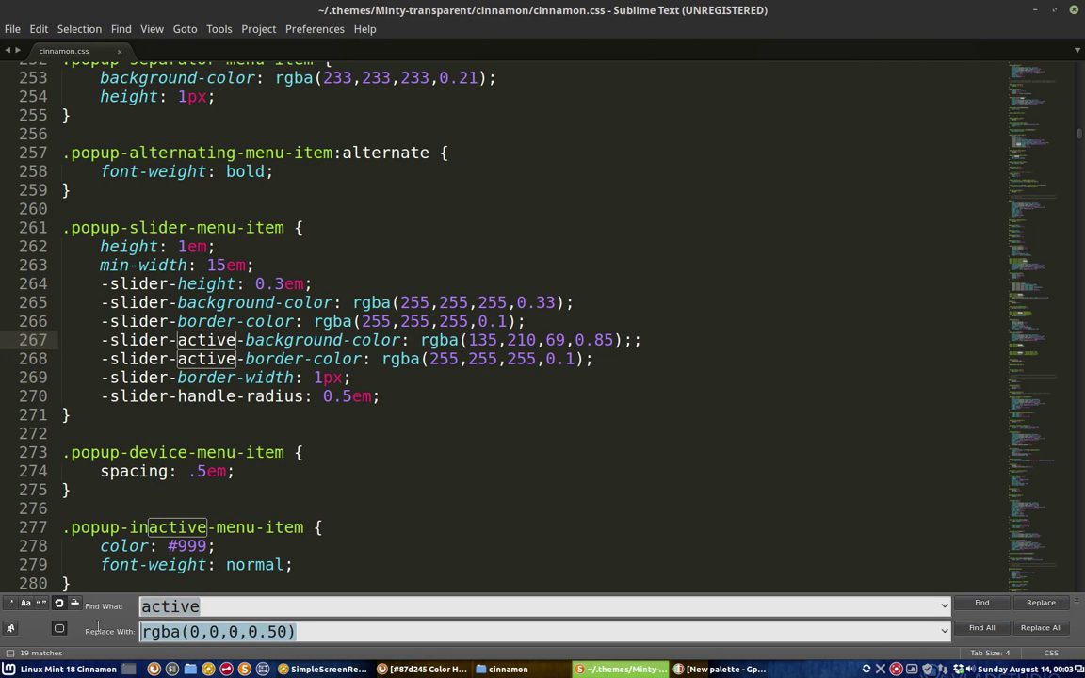
type("rgb(107, 164, 231)")
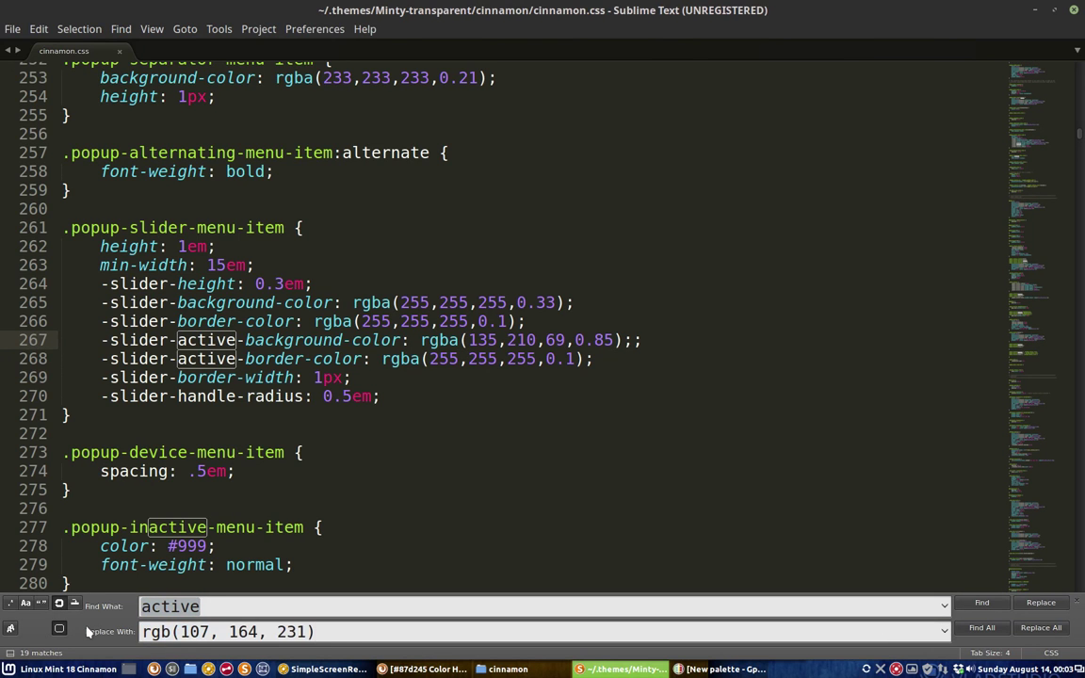
left_click(228, 631)
key("BackSpace")
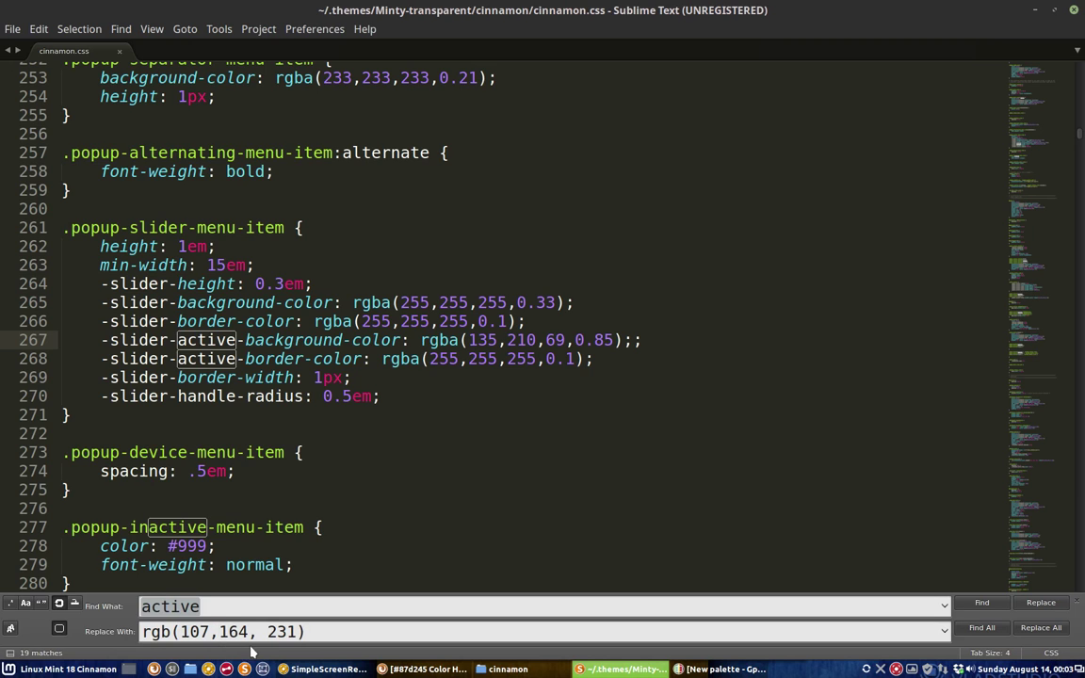
left_click(267, 631)
key("BackSpace")
Put the green rgba(135,210,69,0.85) from line 267 into Find What.
left_click_drag(423, 340, 621, 341)
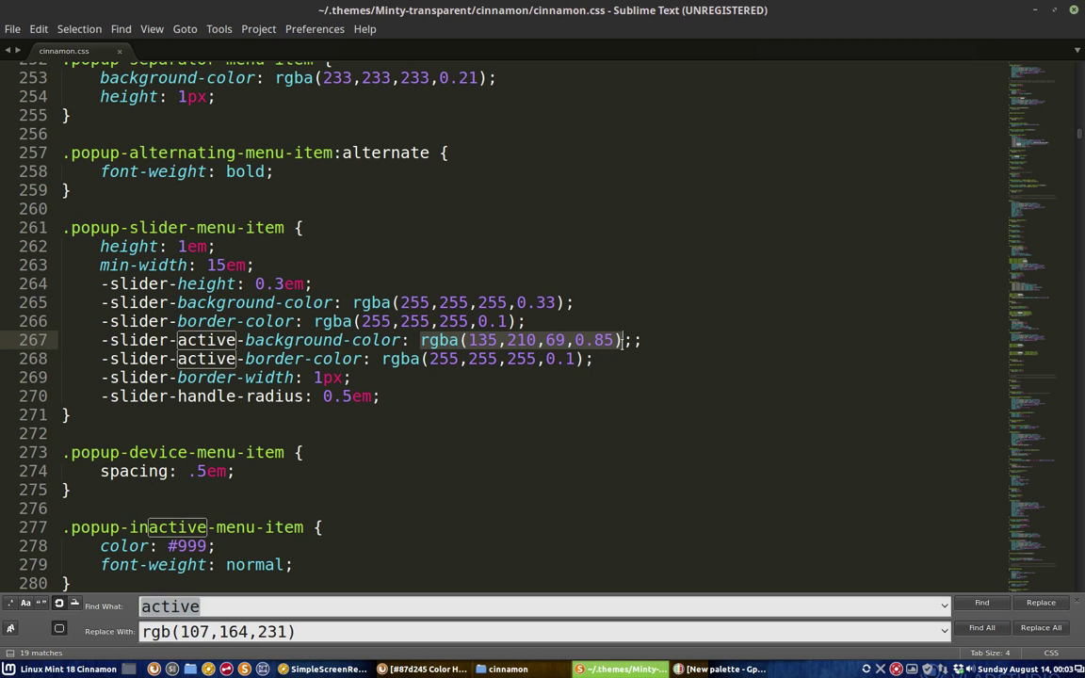
key("ctrl+c")
left_click_drag(200, 606, 138, 606)
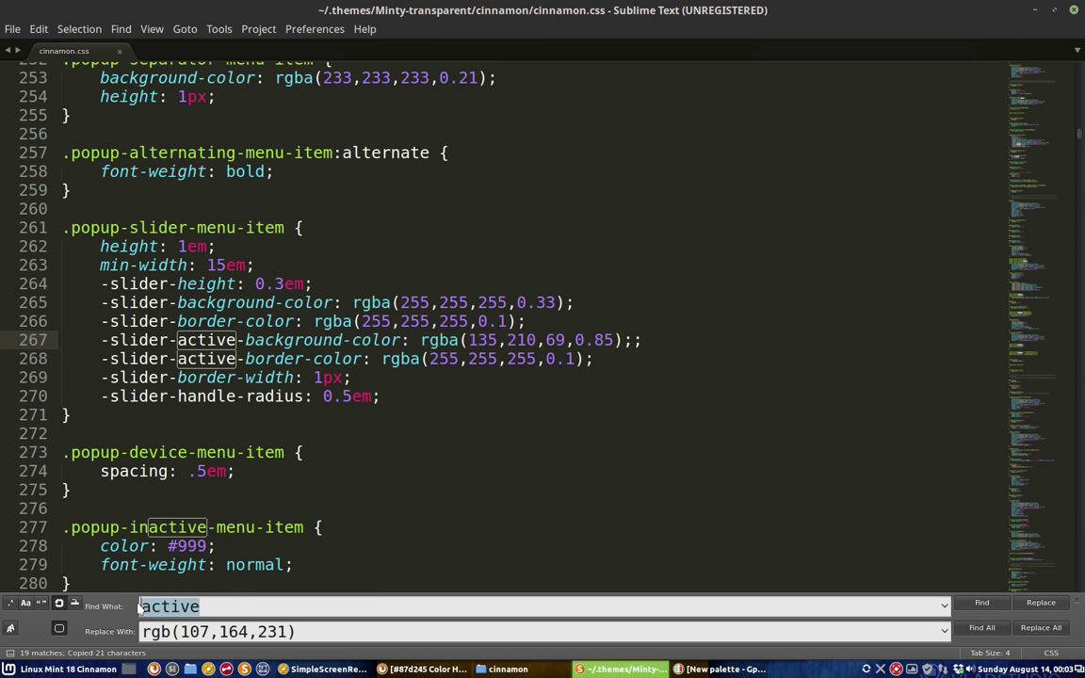
key("ctrl+v")
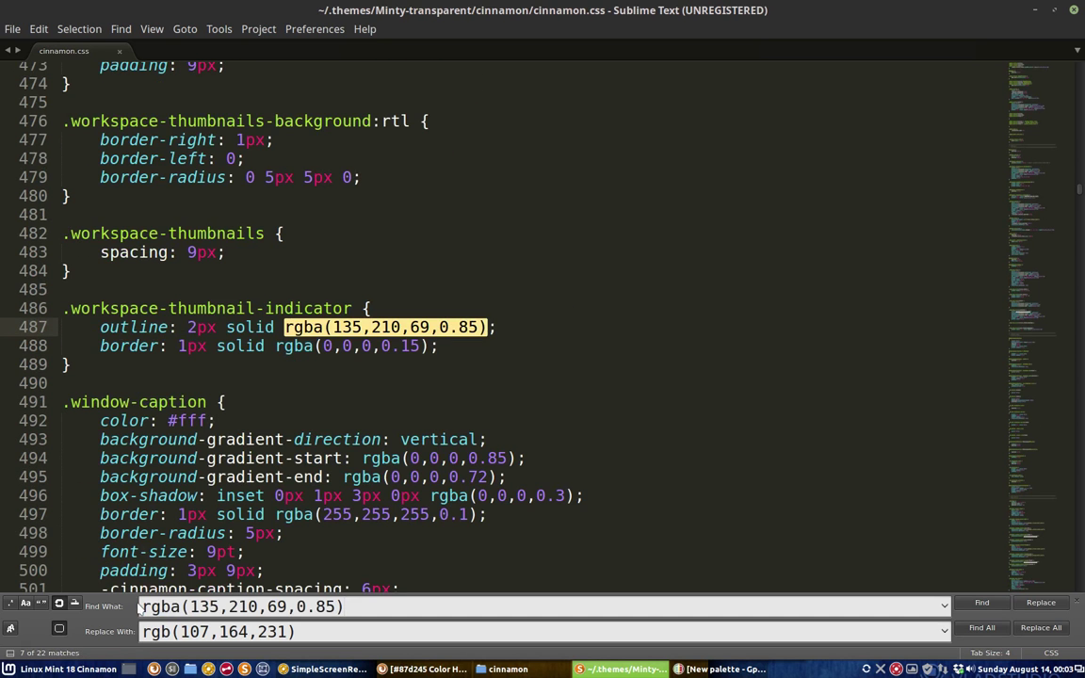
Change the replacement to rgba(107,164,231,0.7).
double_click(162, 607)
left_click(175, 640)
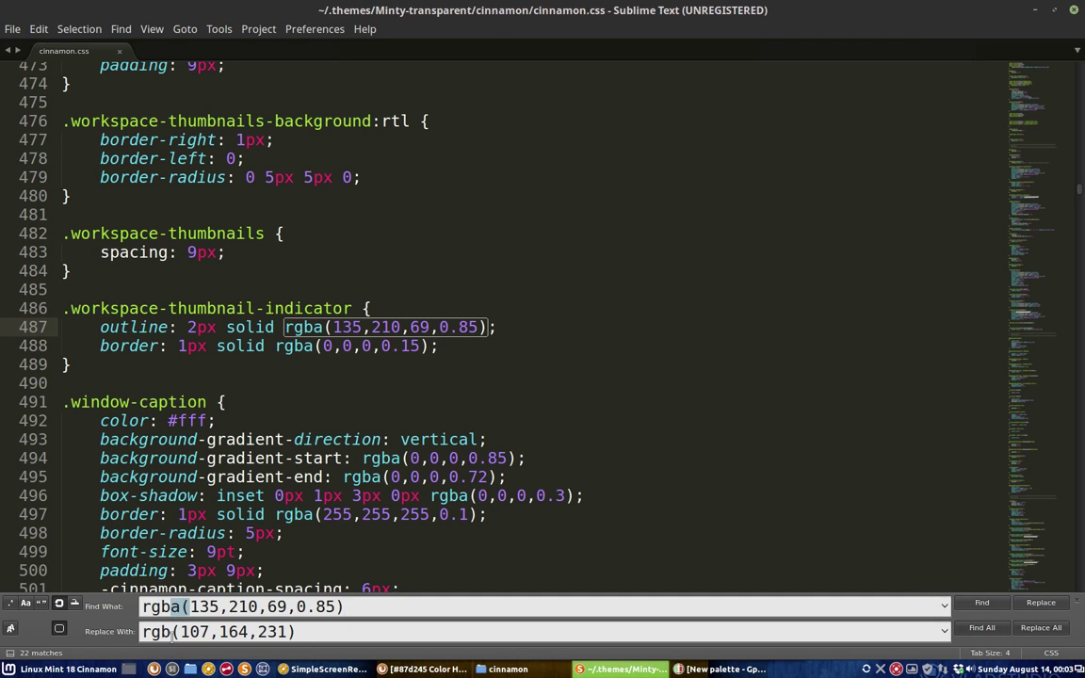
type("a")
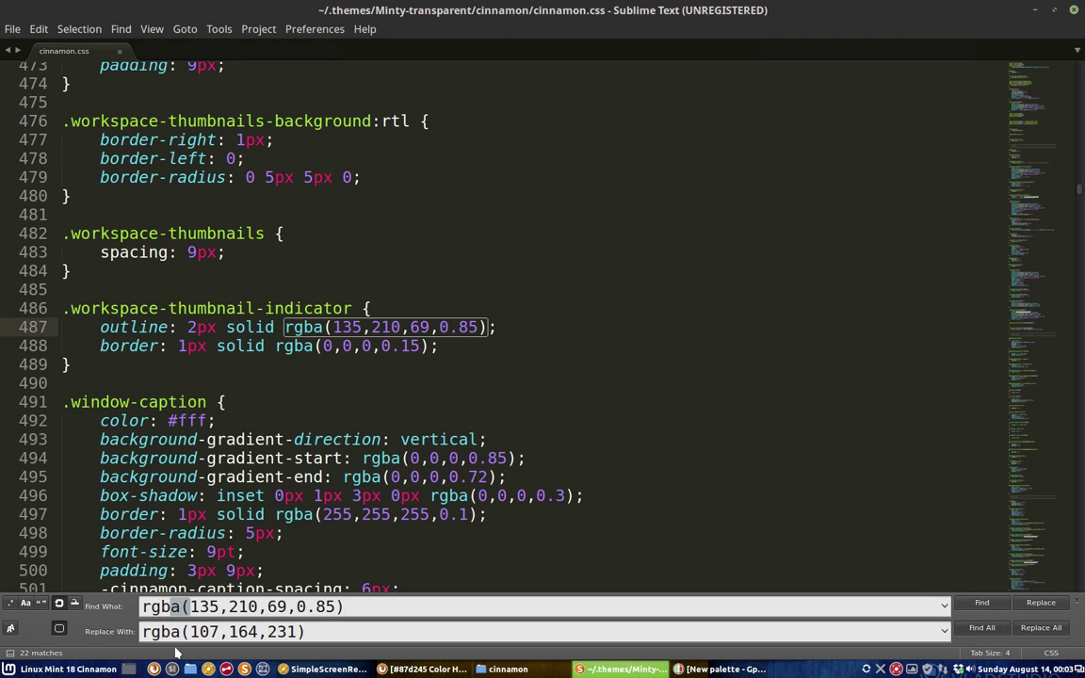
left_click_drag(297, 607, 327, 608)
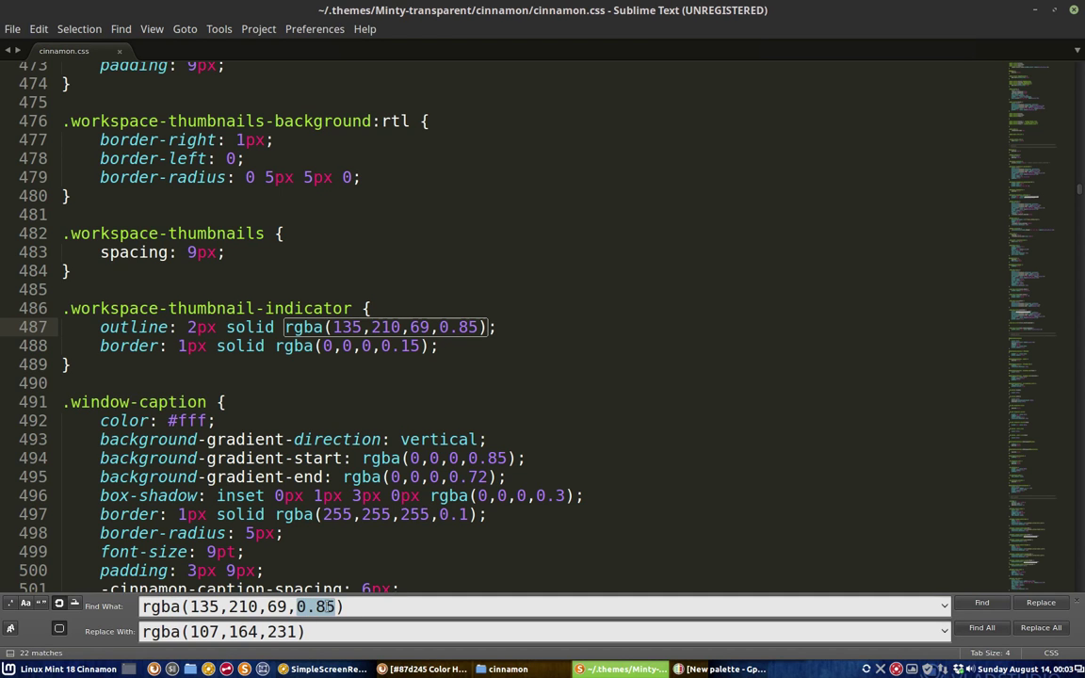
key("ctrl+c")
left_click(300, 632)
type(",")
key("ctrl+v")
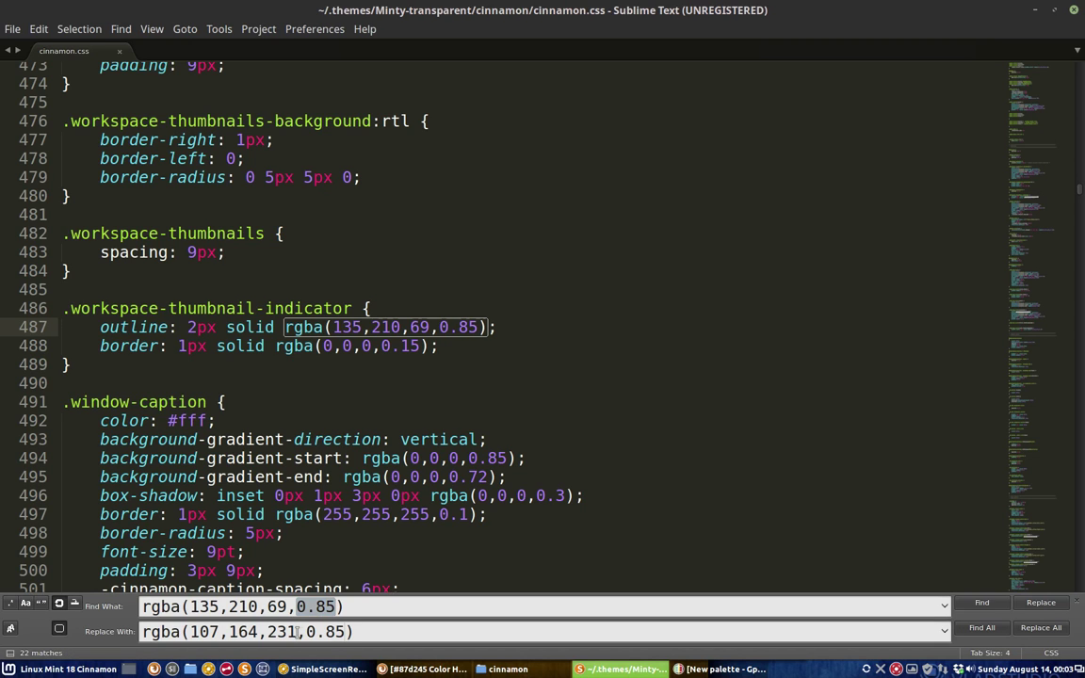
key("BackSpace")
key("BackSpace")
type("7")
left_click_drag(345, 607, 127, 610)
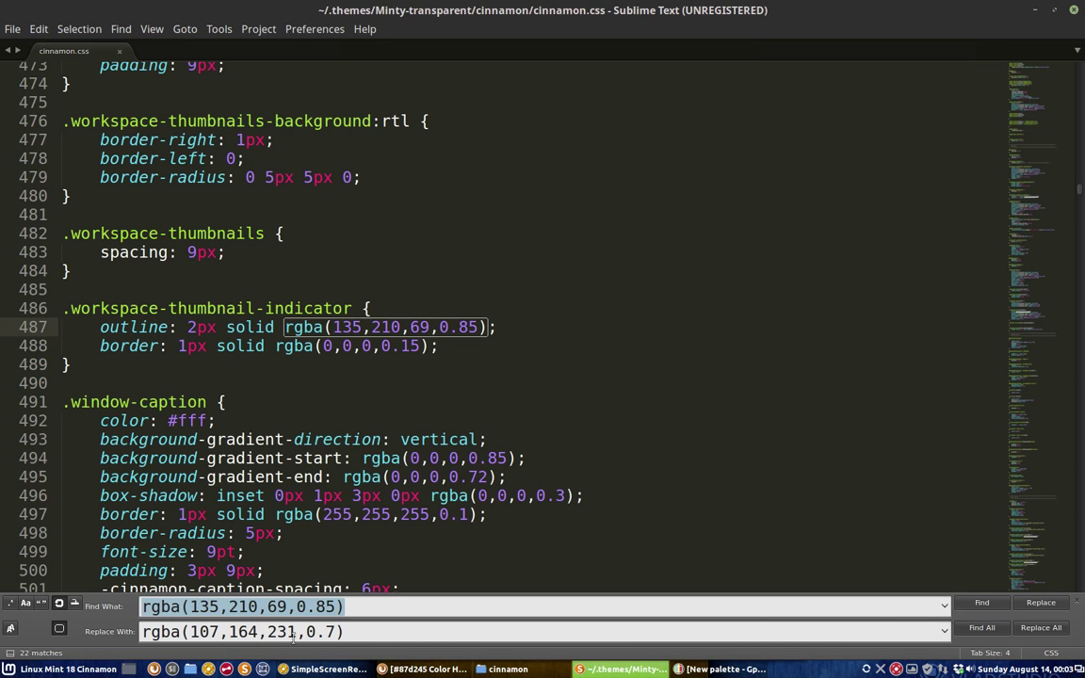
Step through the green matches on lines 576, 750, 798, 976 and 1091.
left_click(987, 604)
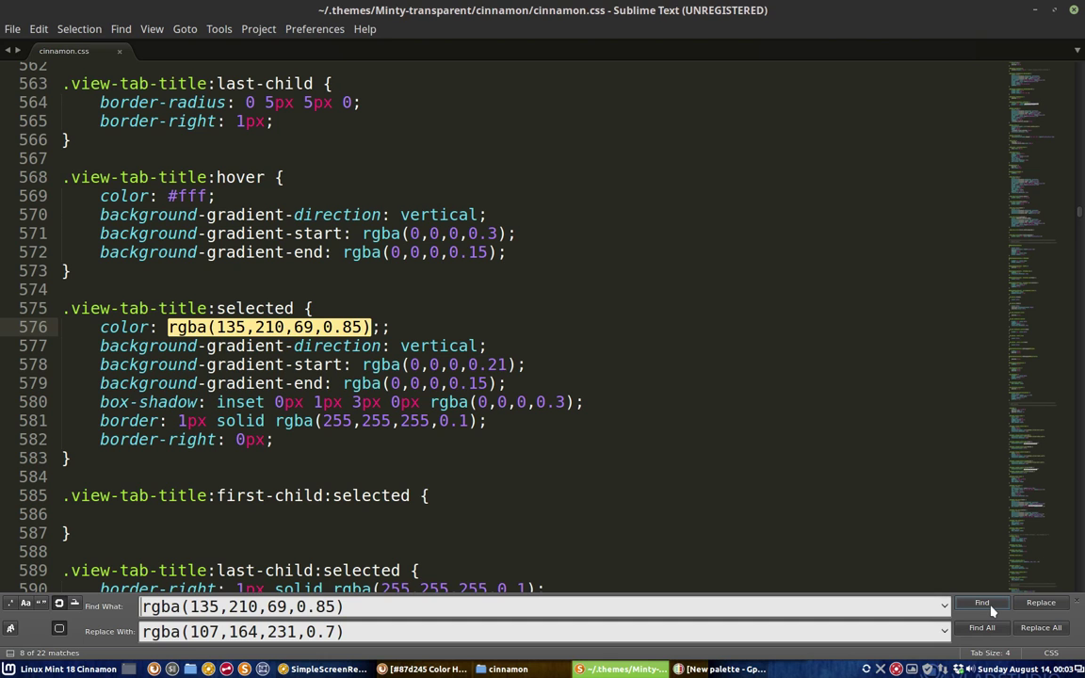
left_click(985, 605)
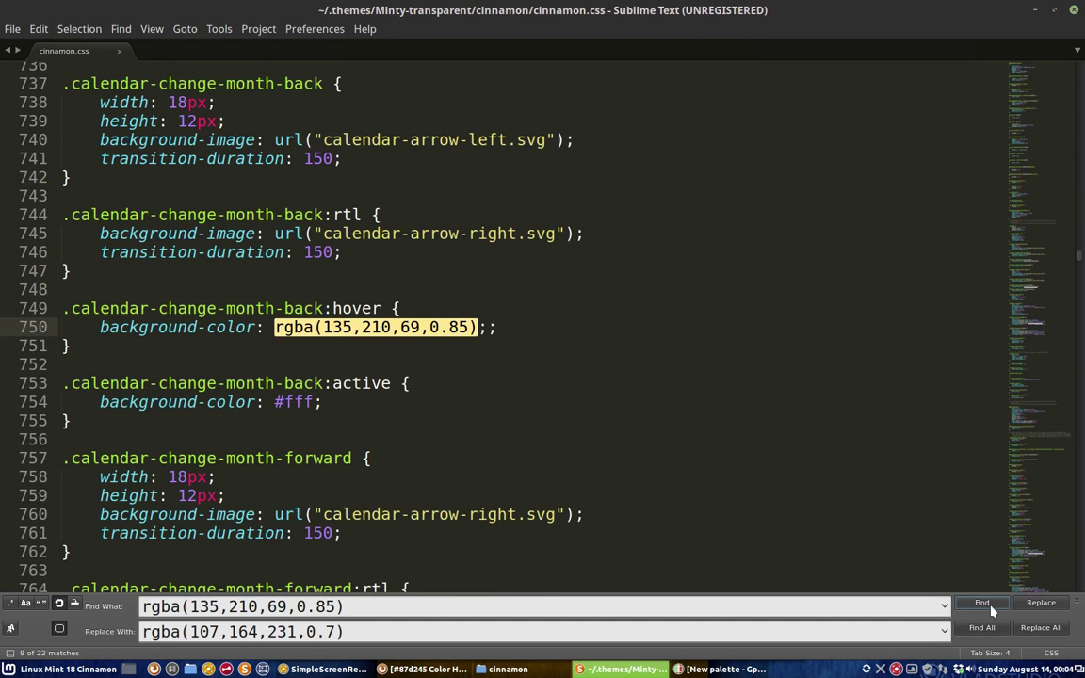
left_click(989, 608)
left_click(989, 608)
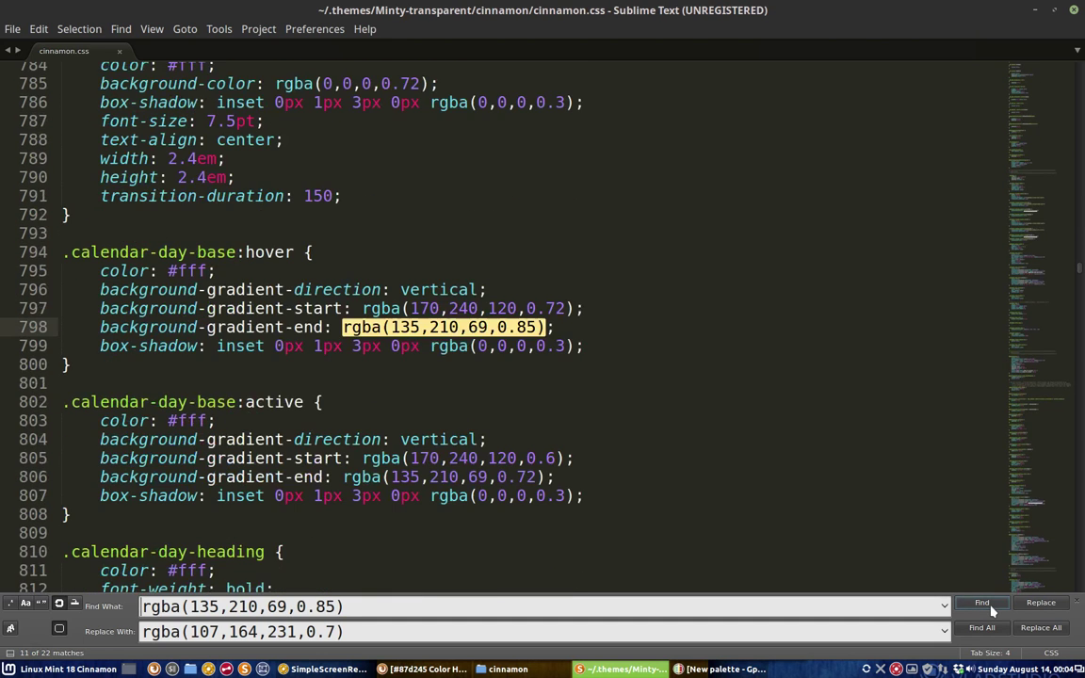
left_click(989, 608)
left_click(990, 608)
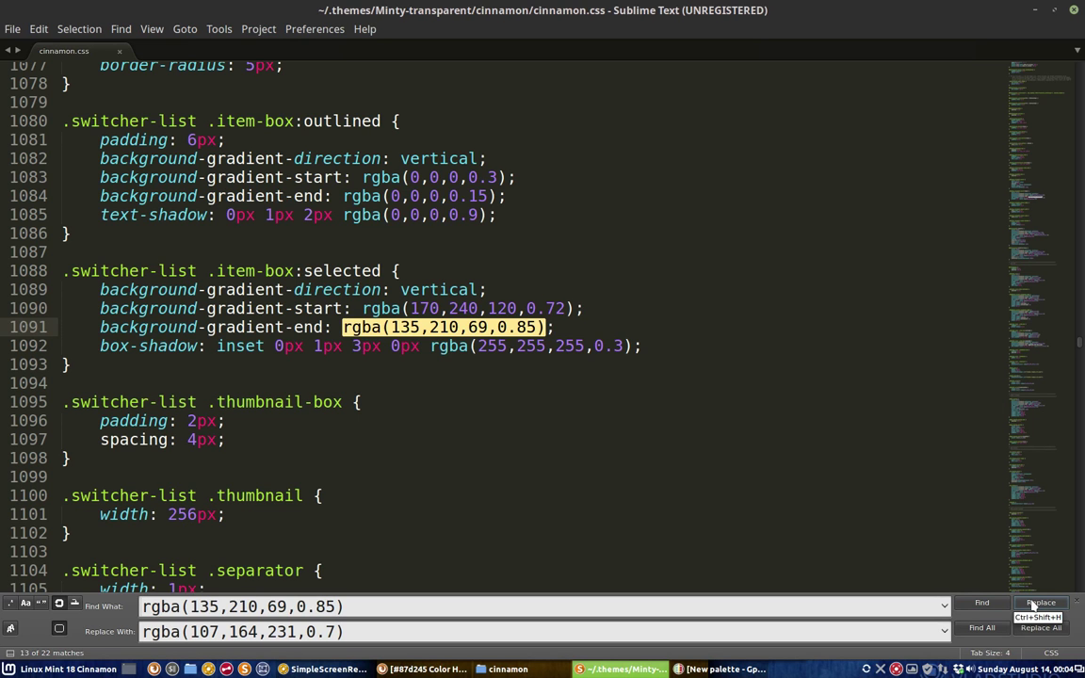
Replace the line 1091 and 1616 matches individually, then the remaining 20 all at once.
left_click(1032, 604)
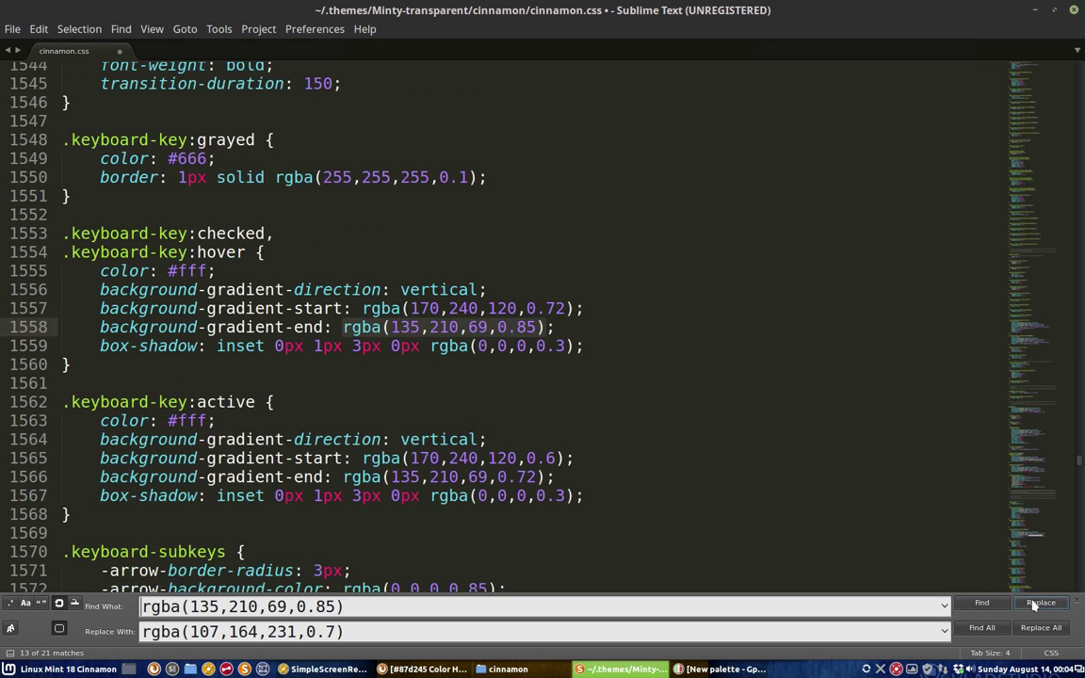
left_click(998, 602)
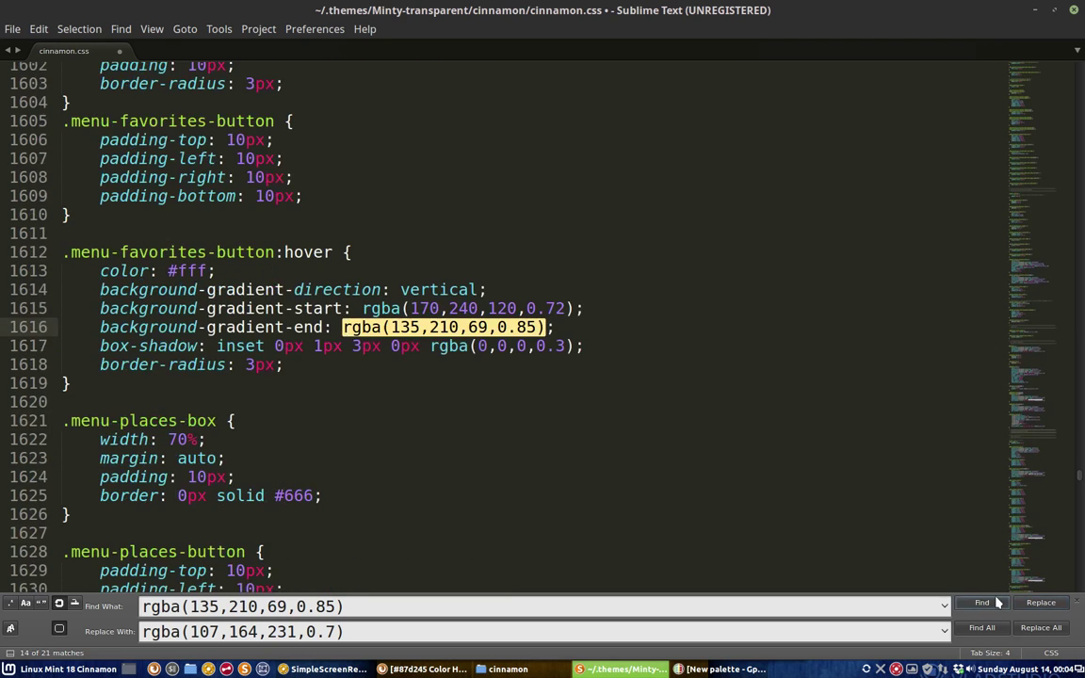
left_click(1041, 603)
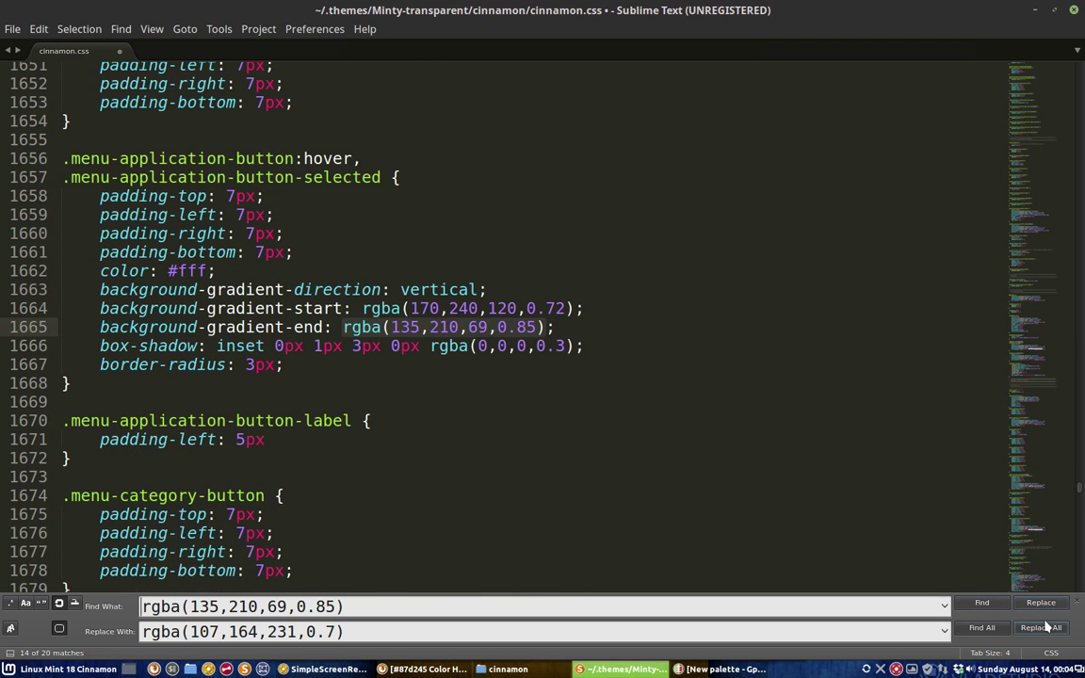
left_click(1040, 627)
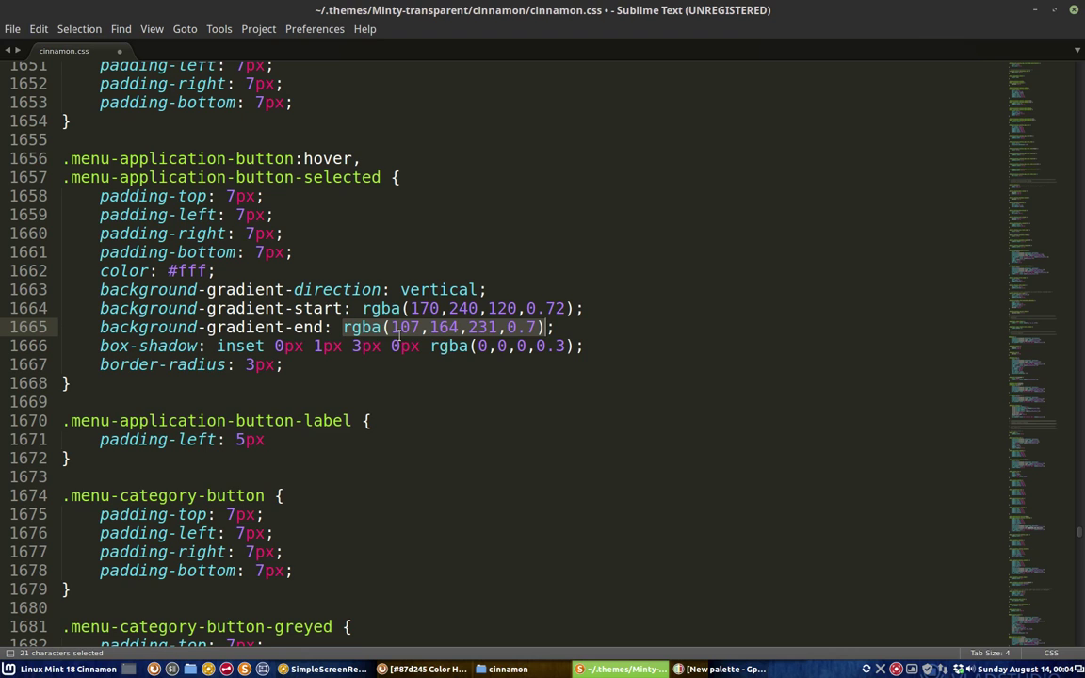
Load the light green rgba(170,240,120,0.72) from line 1664 into Find What.
left_click_drag(362, 308, 571, 308)
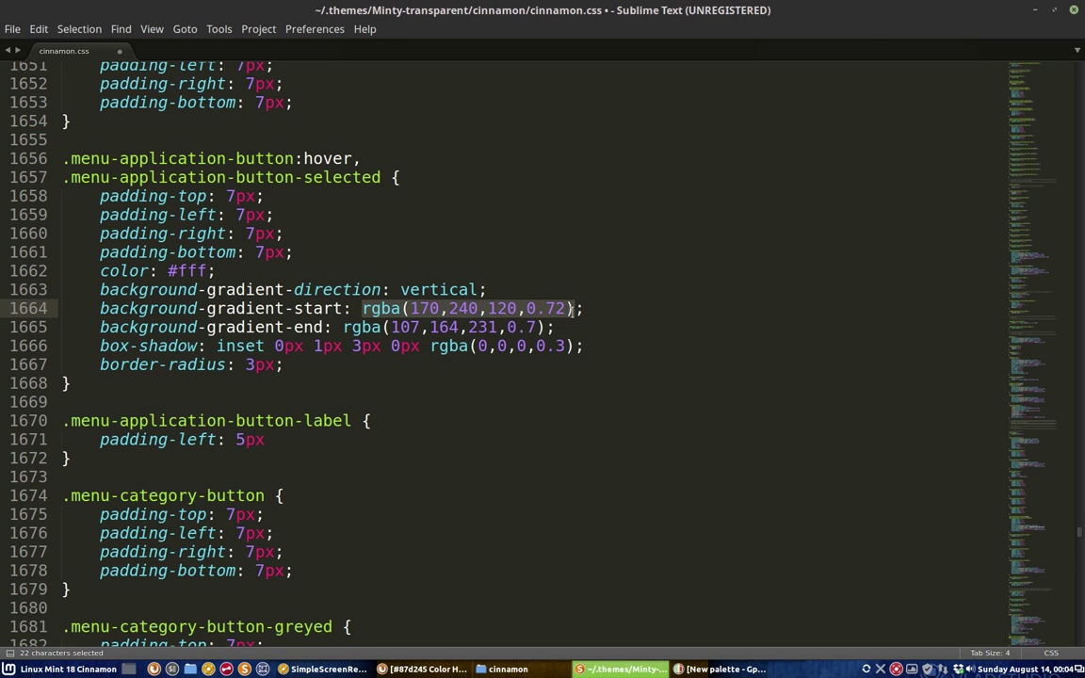
key("ctrl+c")
key("ctrl+h")
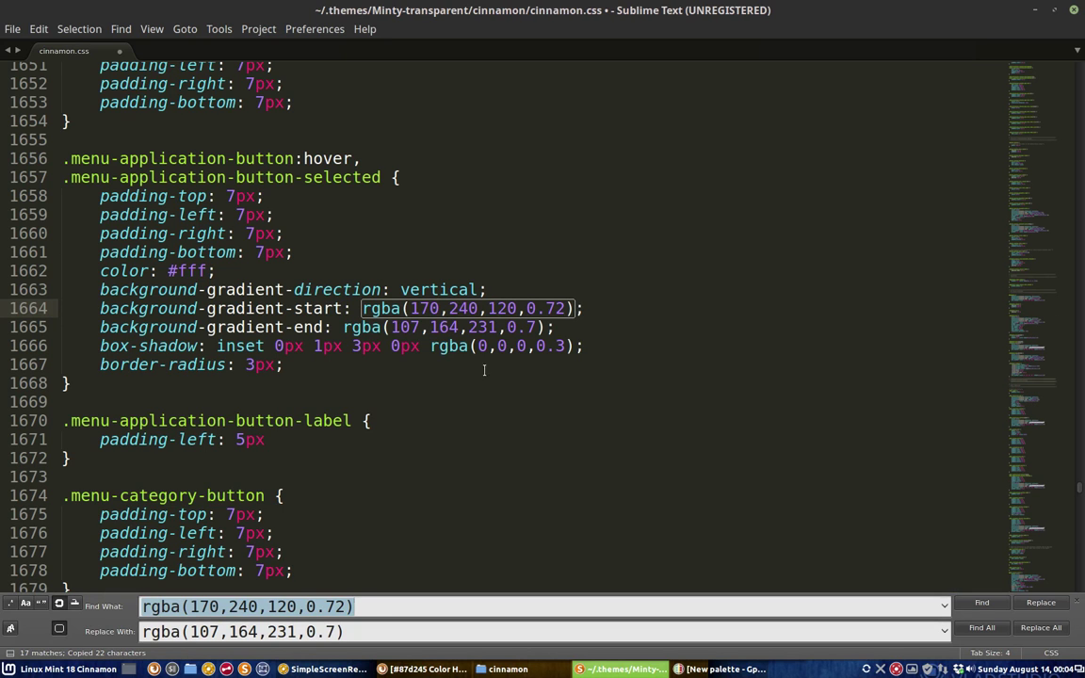
left_click(356, 606)
left_click_drag(356, 606, 131, 606)
Edit the replacement value to rgba(103,163,230,0.7).
left_click(208, 632)
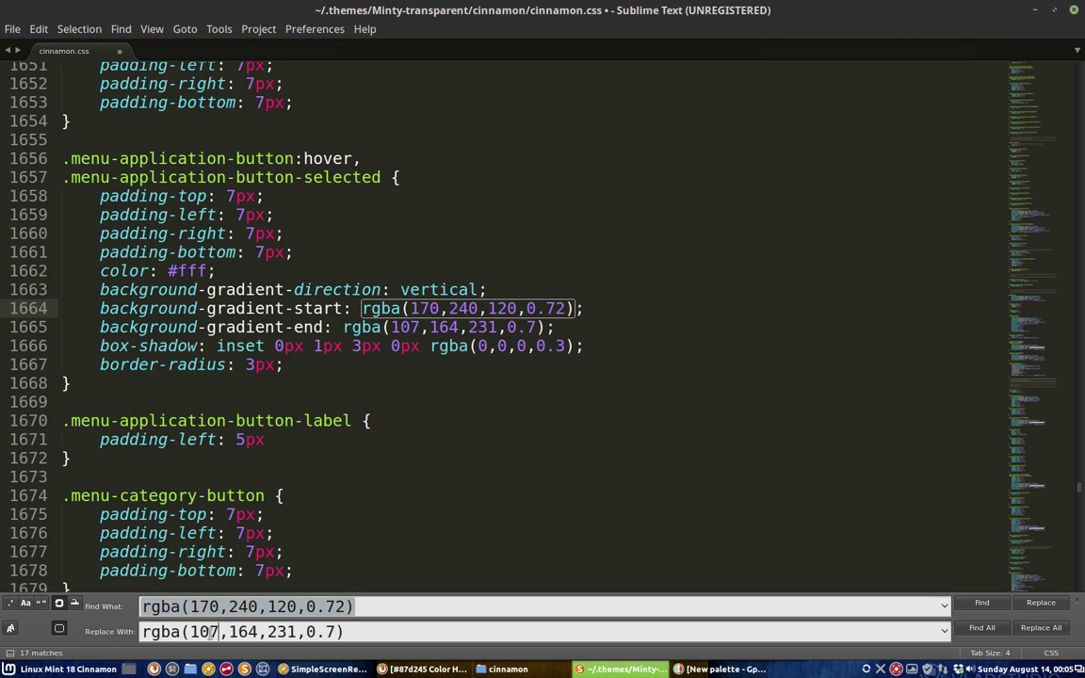
key("Delete")
type("3")
left_click(255, 632)
key("BackSpace")
type("3")
left_click(295, 632)
key("BackSpace")
type("0")
key("ctrl+a")
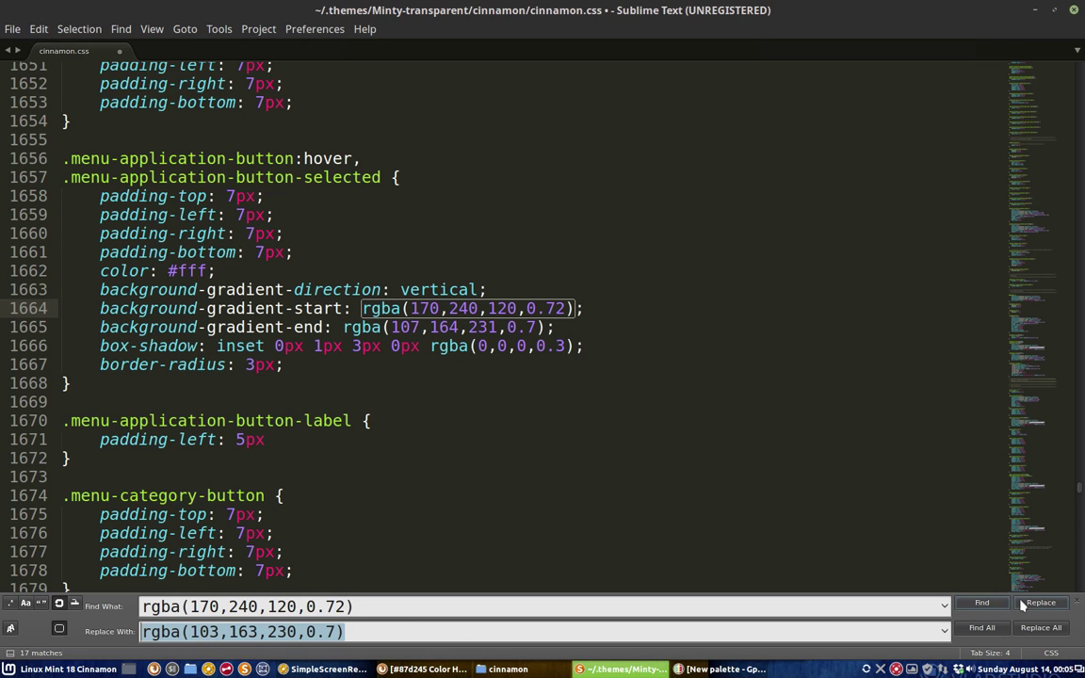
Swap the light green for rgba(103,163,230,0.7), 16 via Replace All, and save cinnamon.css.
left_click(982, 603)
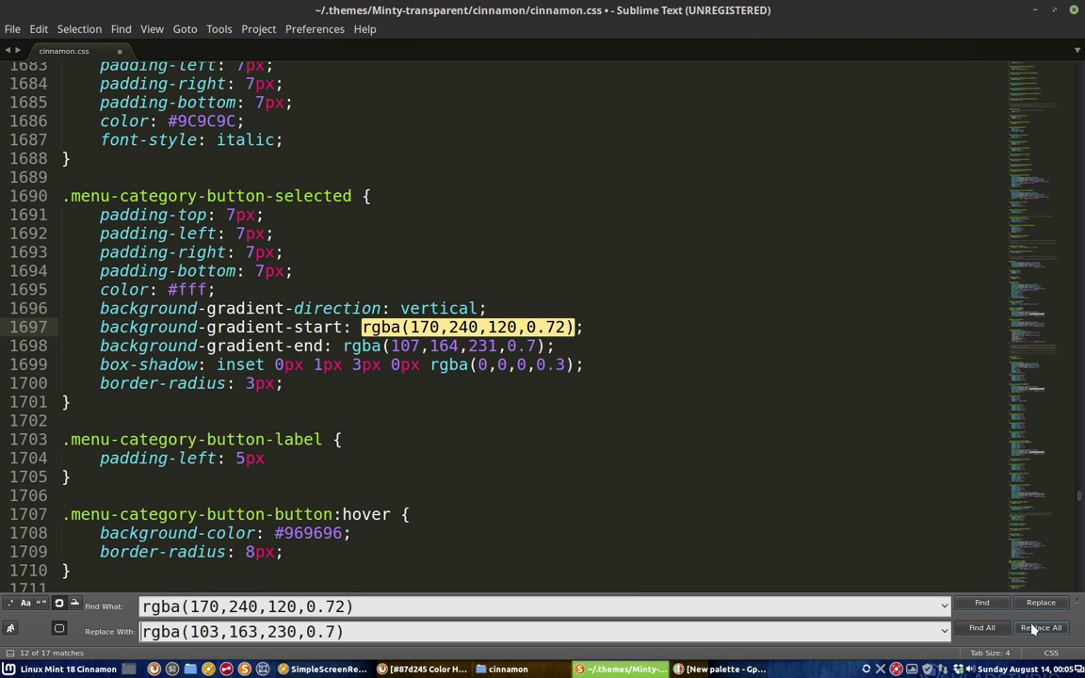
left_click(1039, 603)
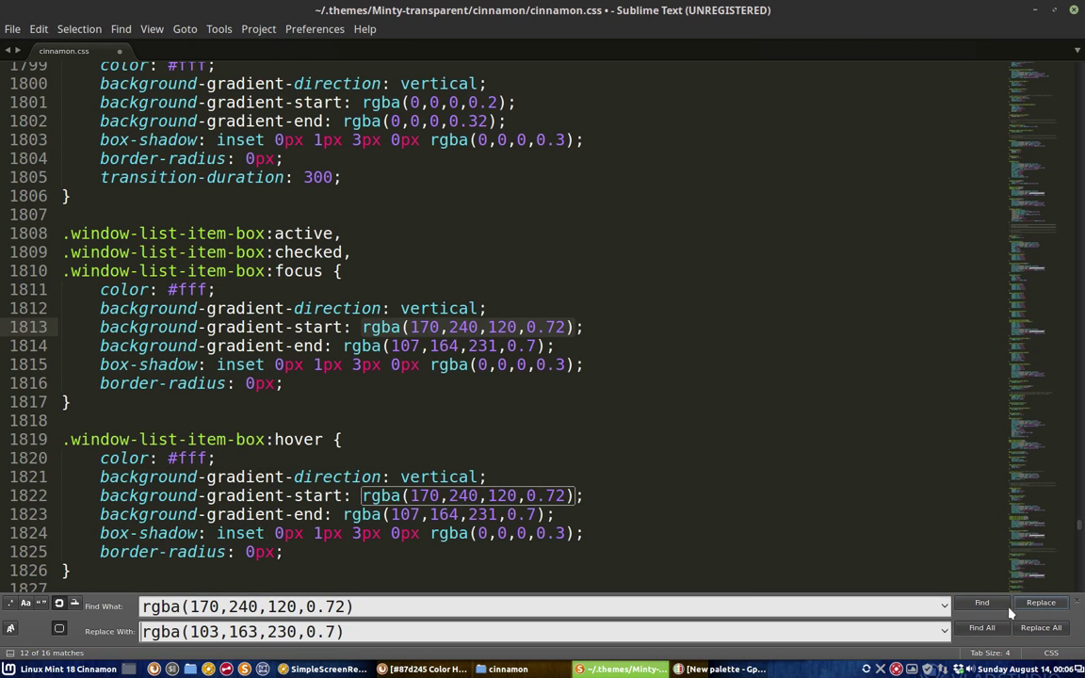
left_click(993, 606)
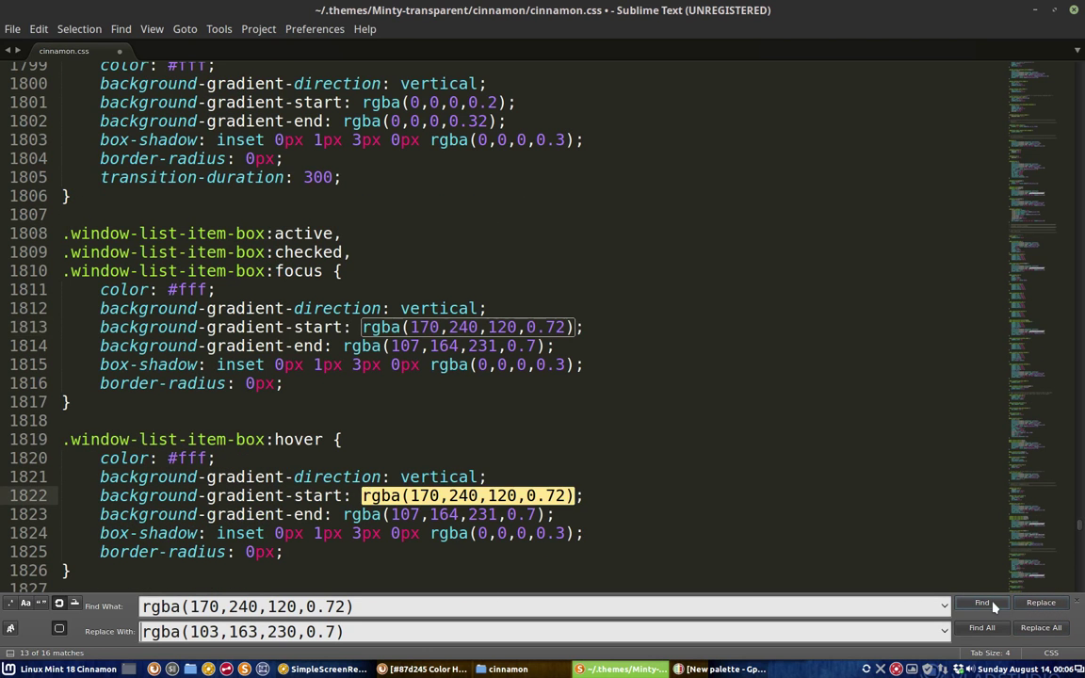
left_click(1040, 628)
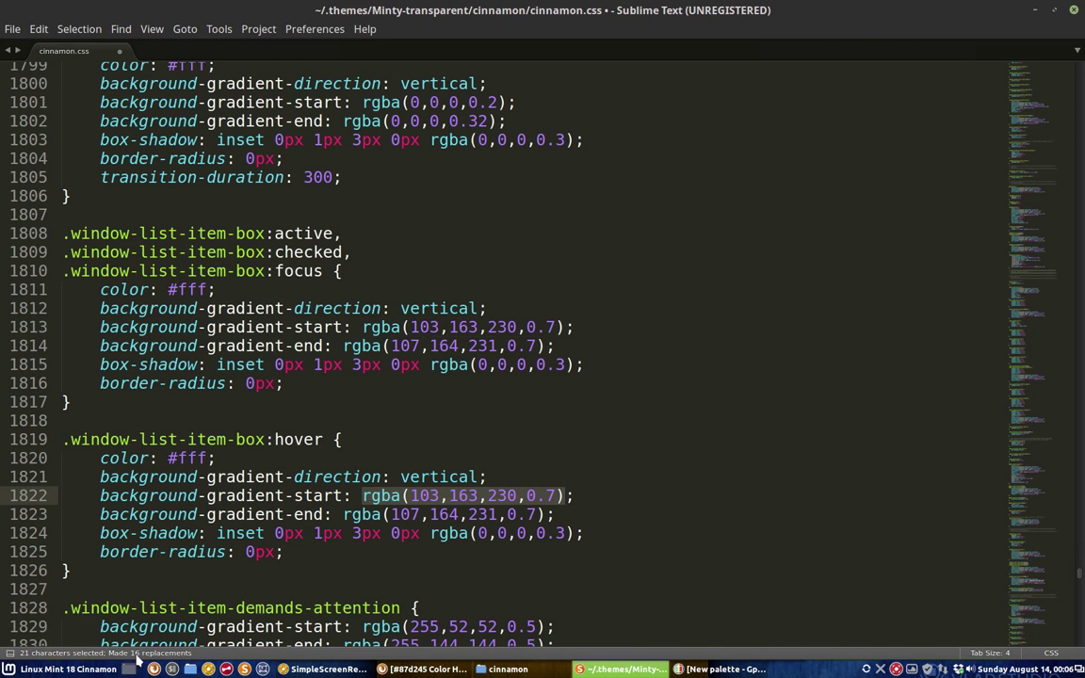
left_click(439, 567)
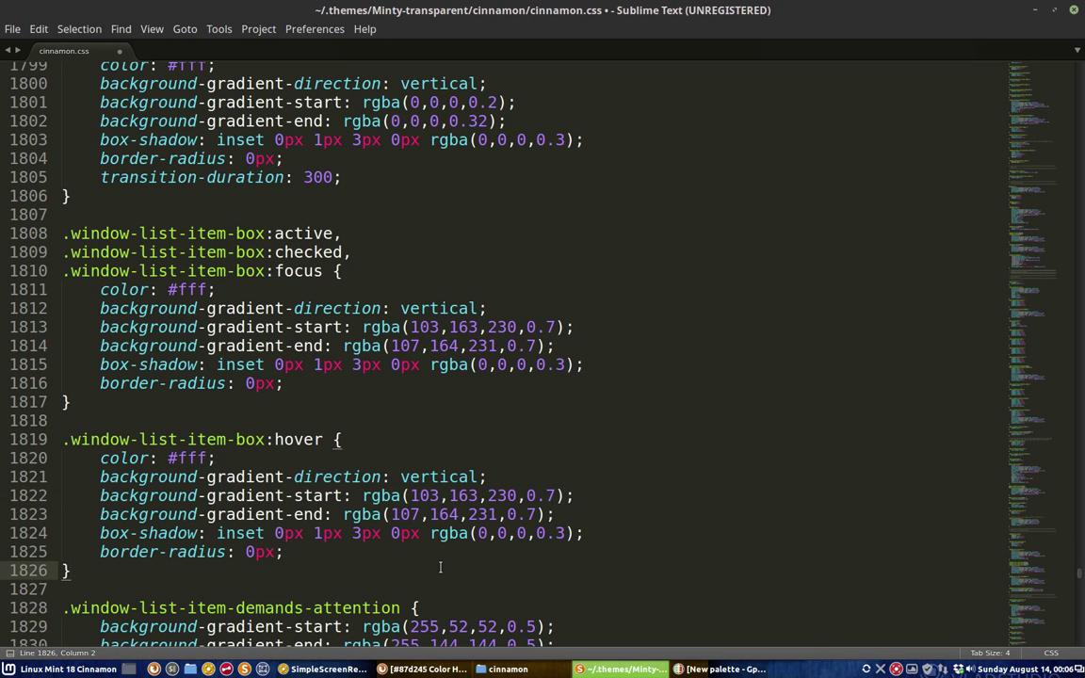
key("ctrl+s")
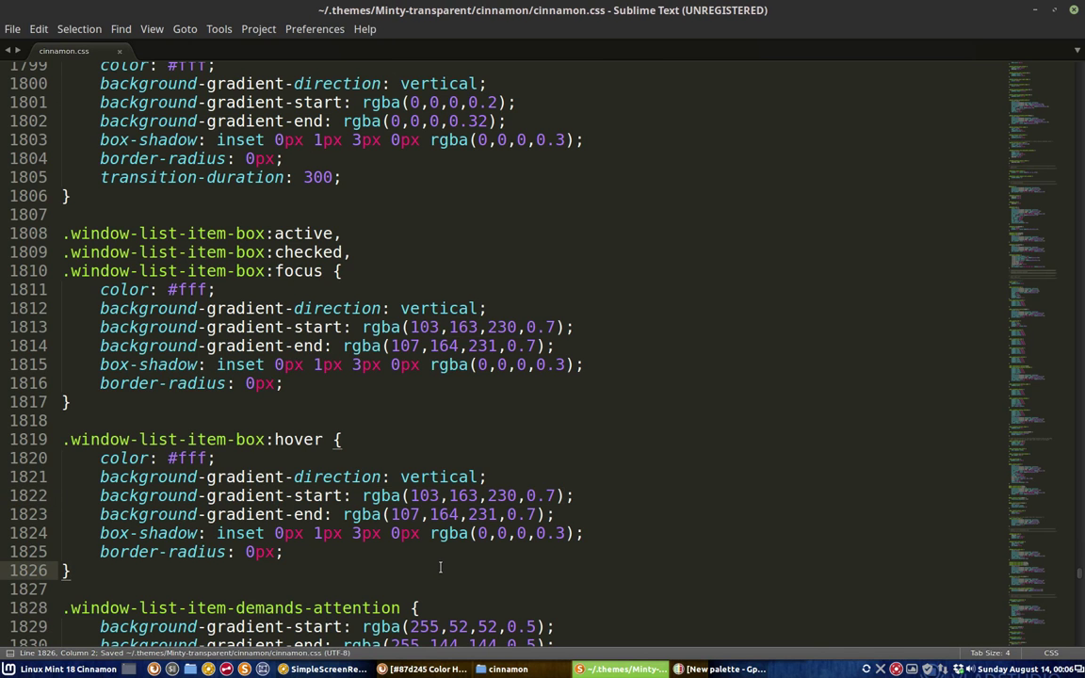
Minimize Sublime Text, the cinnamon folder window and the screen recorder.
left_click(1034, 10)
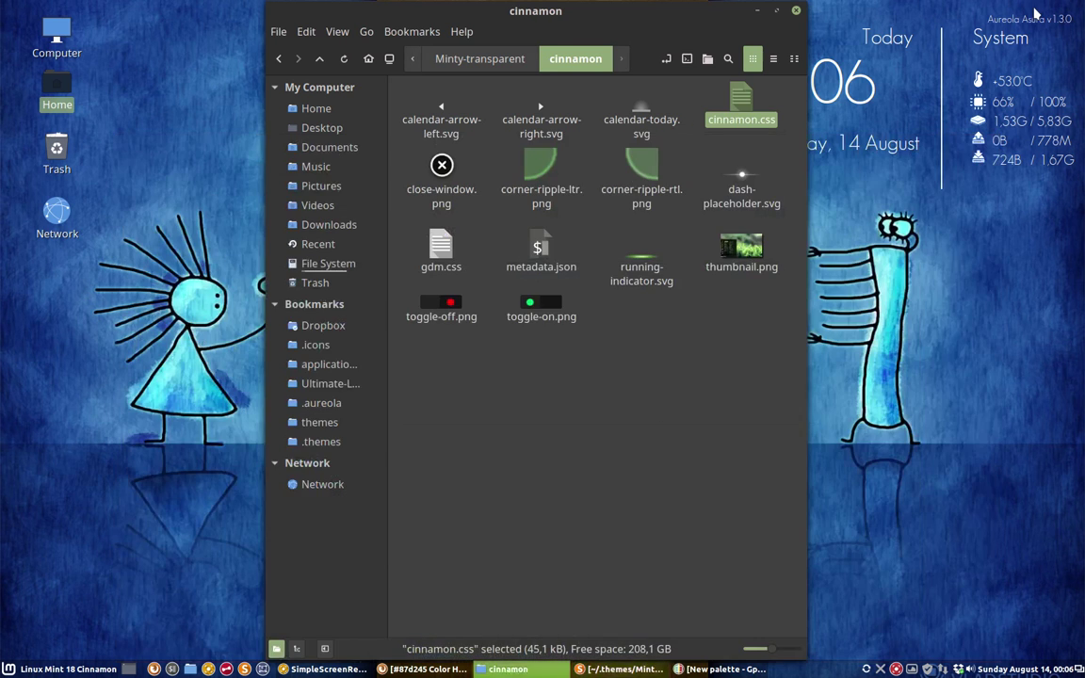
left_click(757, 10)
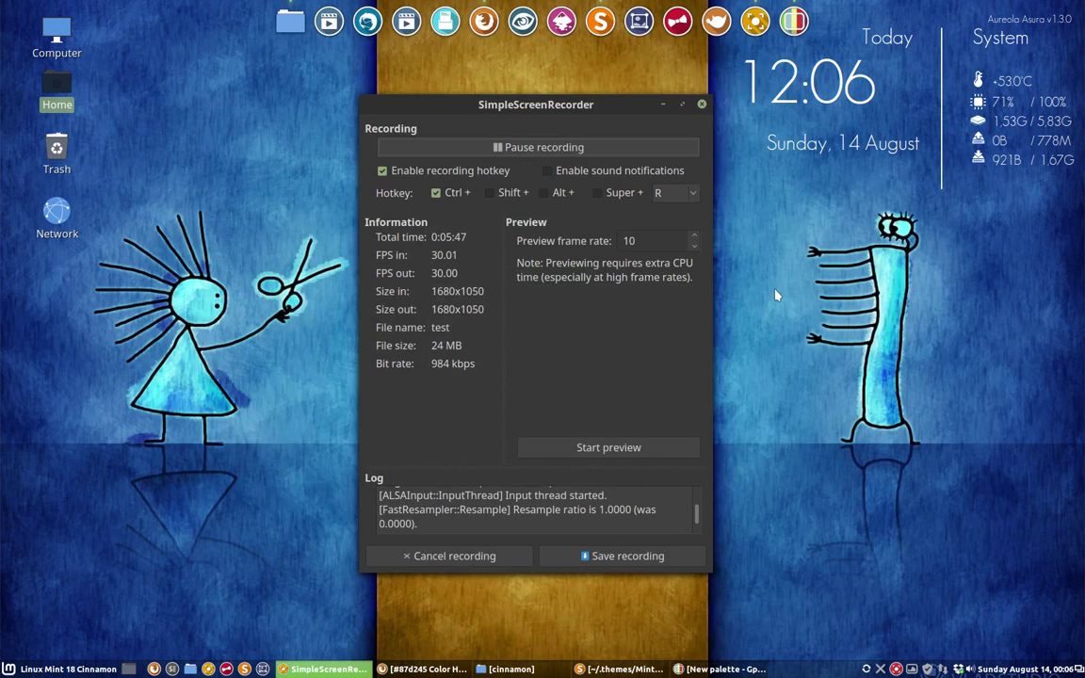
left_click(663, 104)
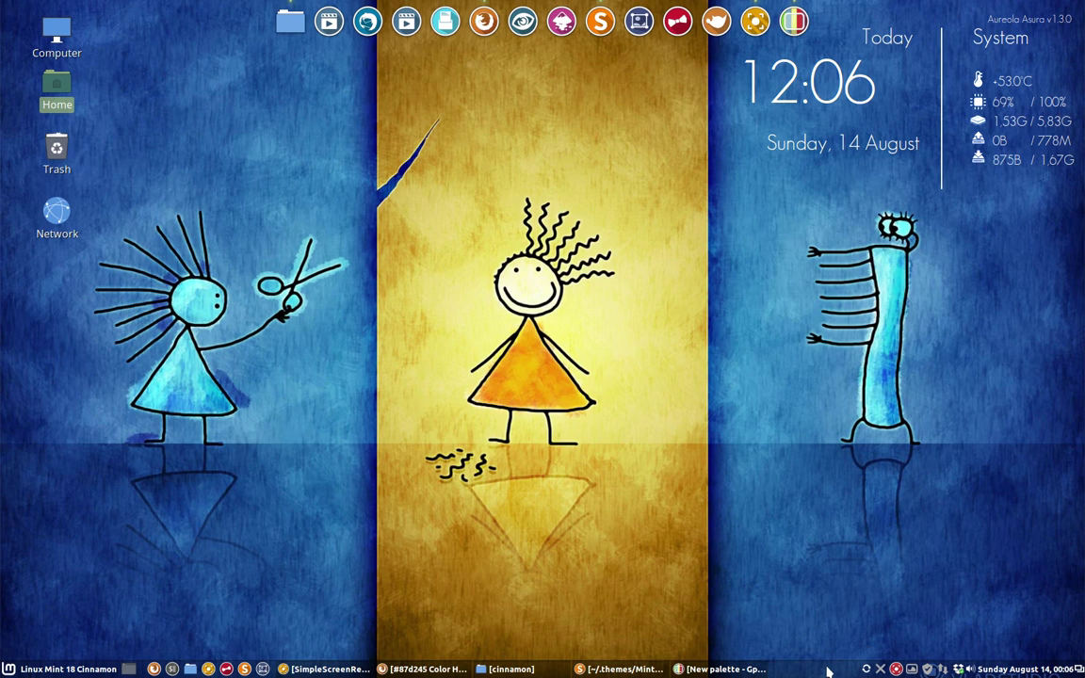
Look over the panel's Restart Cinnamon applets, then open the application menu.
right_click(817, 666)
left_click(880, 522)
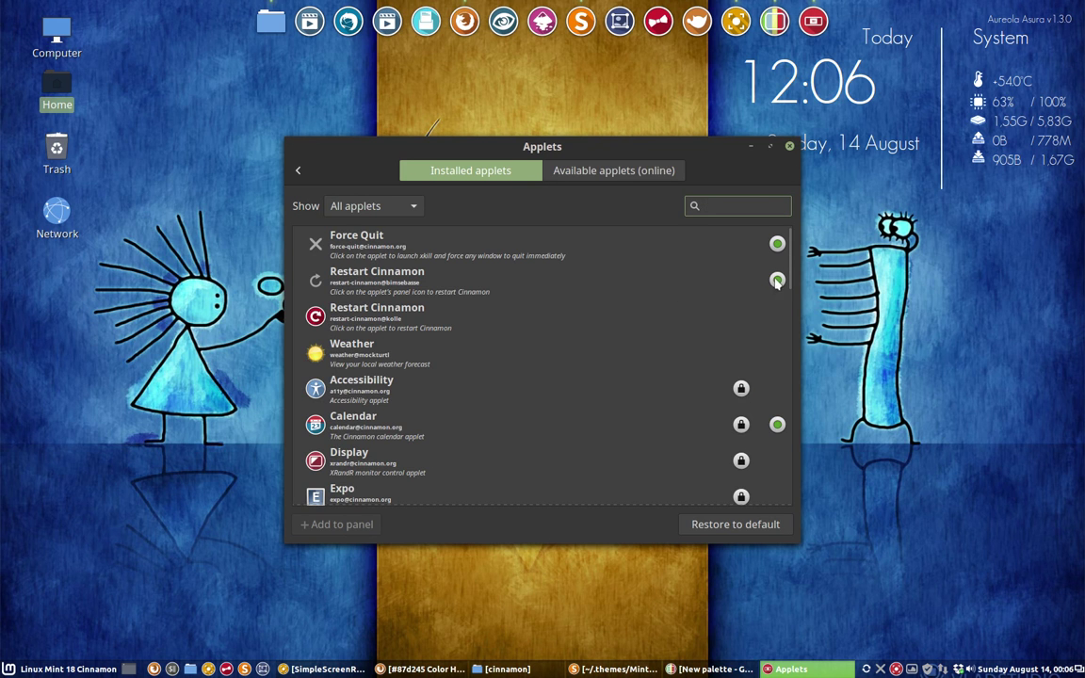
left_click(789, 146)
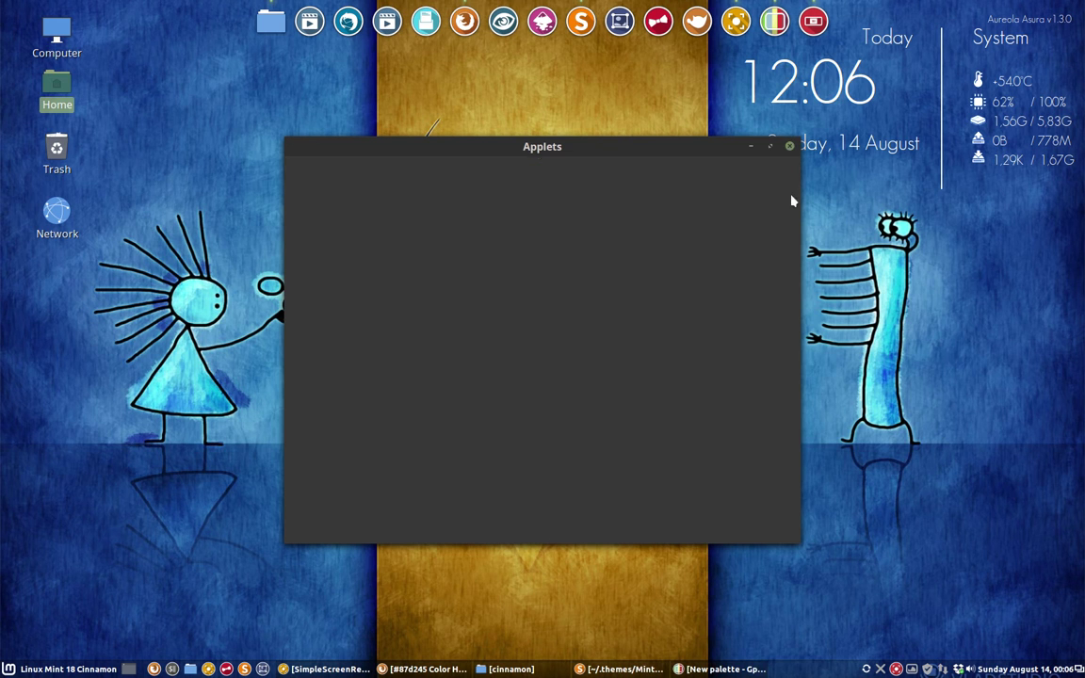
left_click(54, 671)
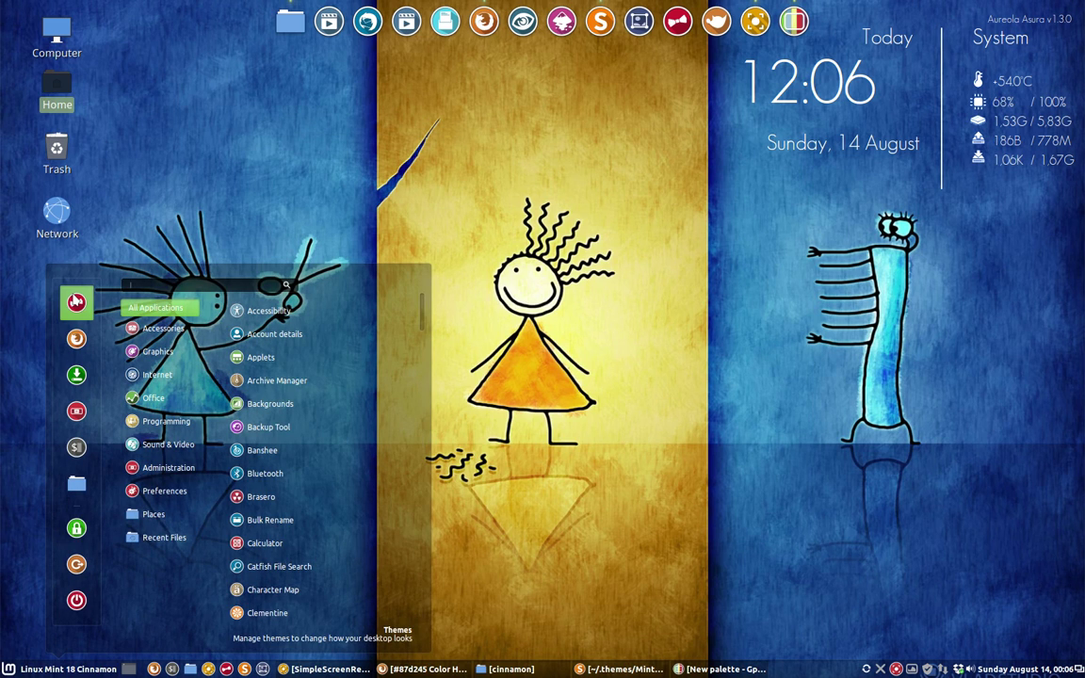
Reopen the Mint application menu and browse its categories to check the restyled highlights, then dismiss it.
left_click(655, 337)
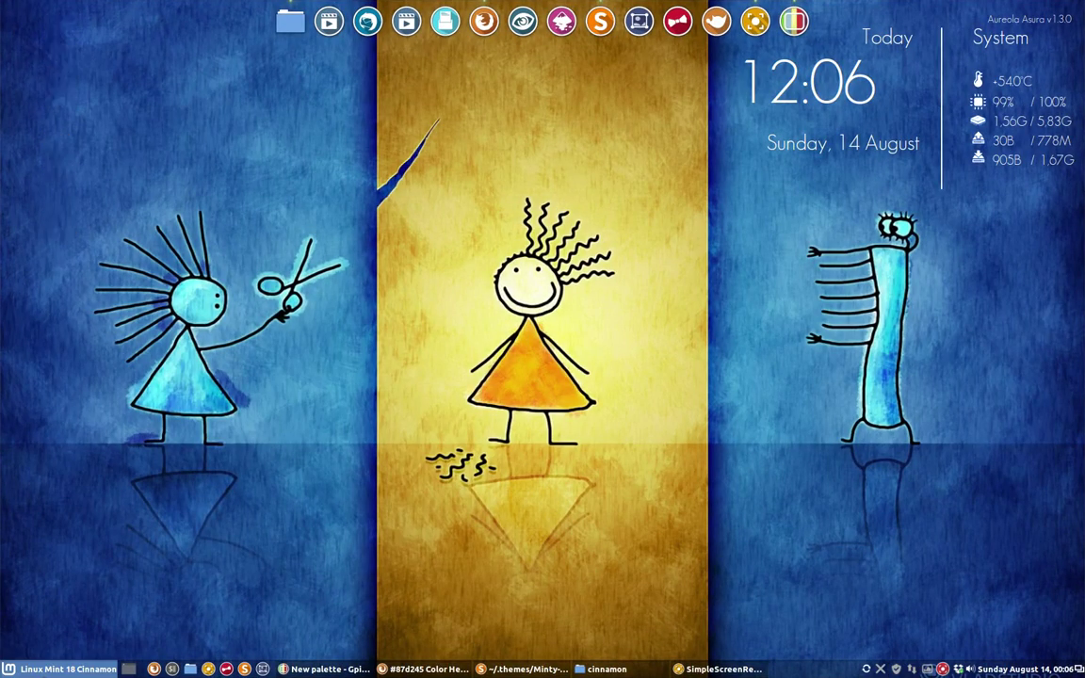
left_click(66, 668)
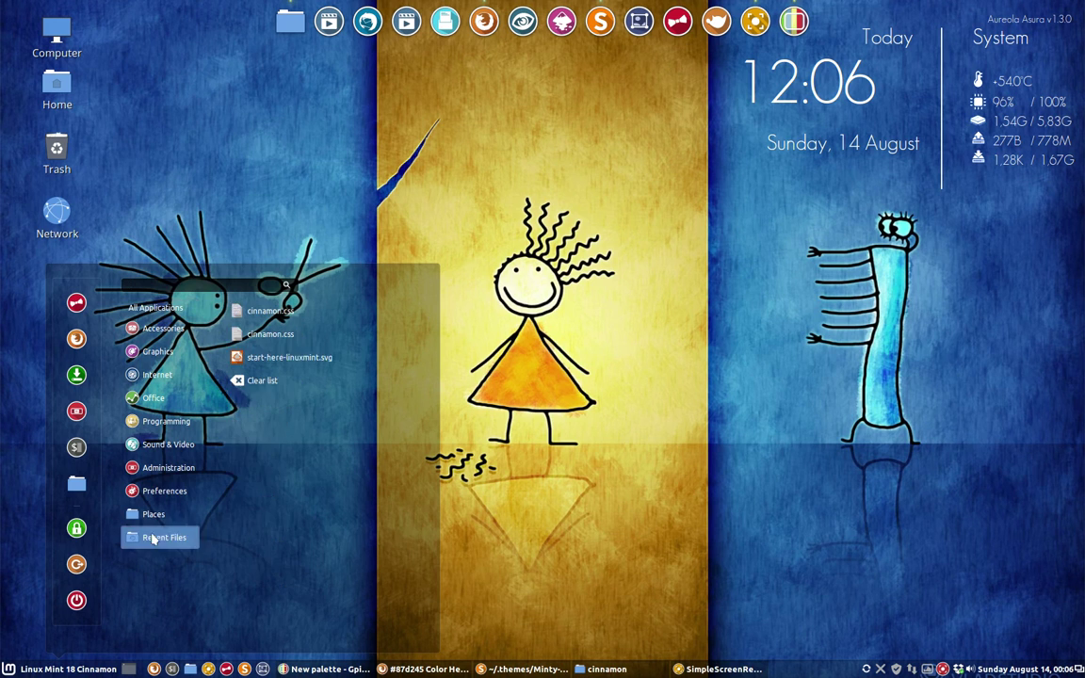
mouse_move(171, 425)
mouse_move(157, 308)
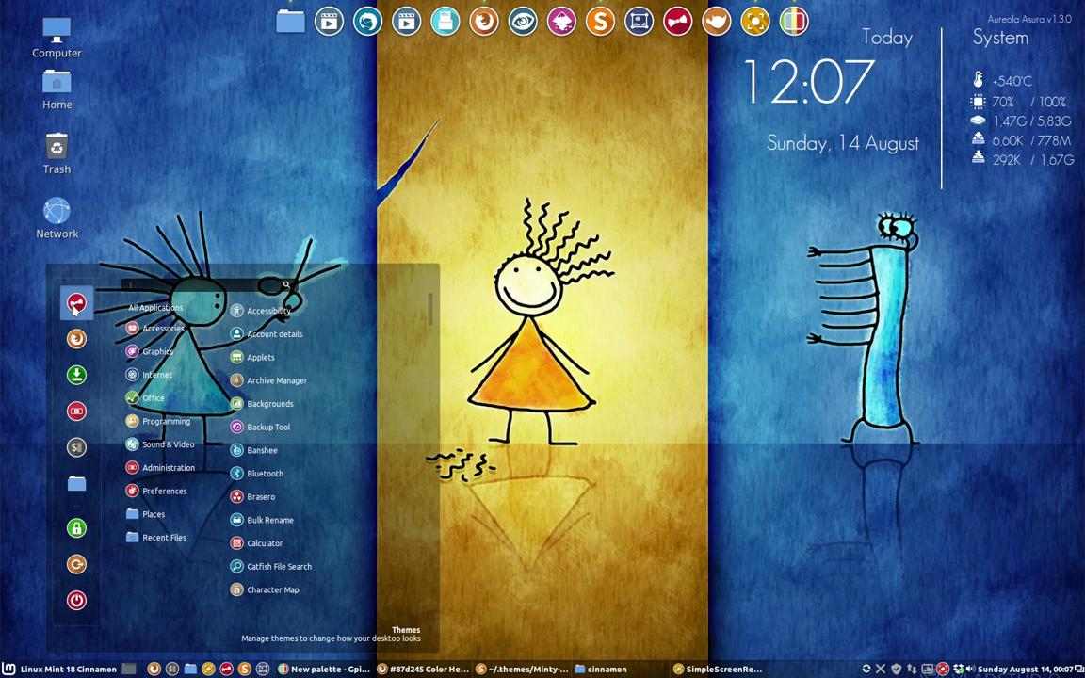
key("Escape")
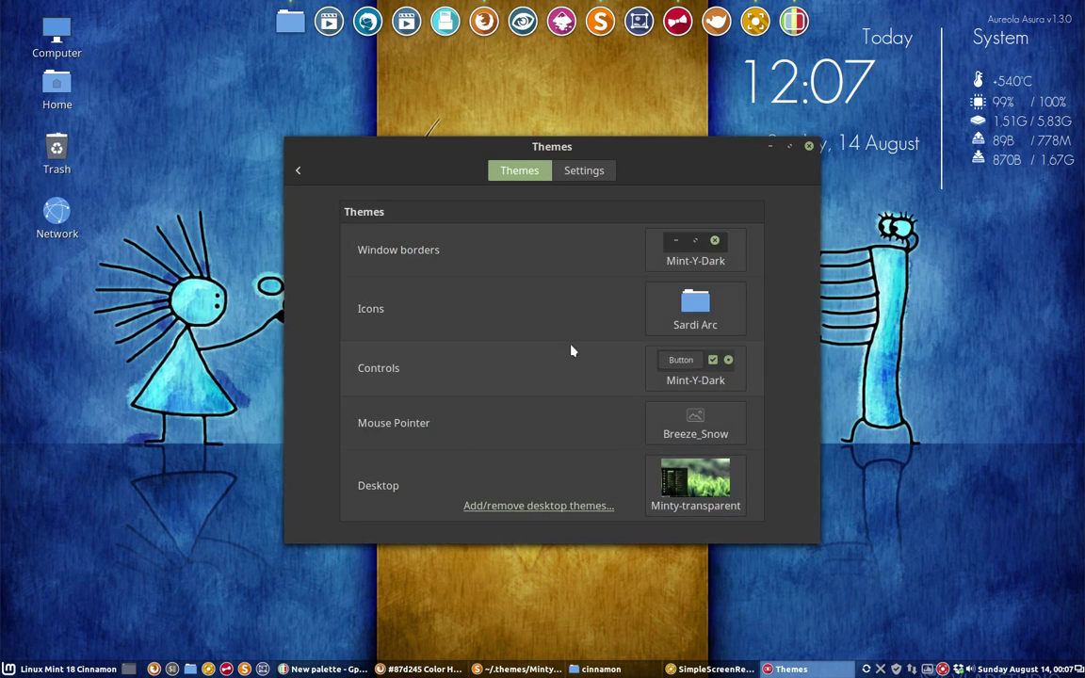
Switch the icon theme from Sardi Arc to Sardi Flexible and close Themes settings.
left_click(701, 307)
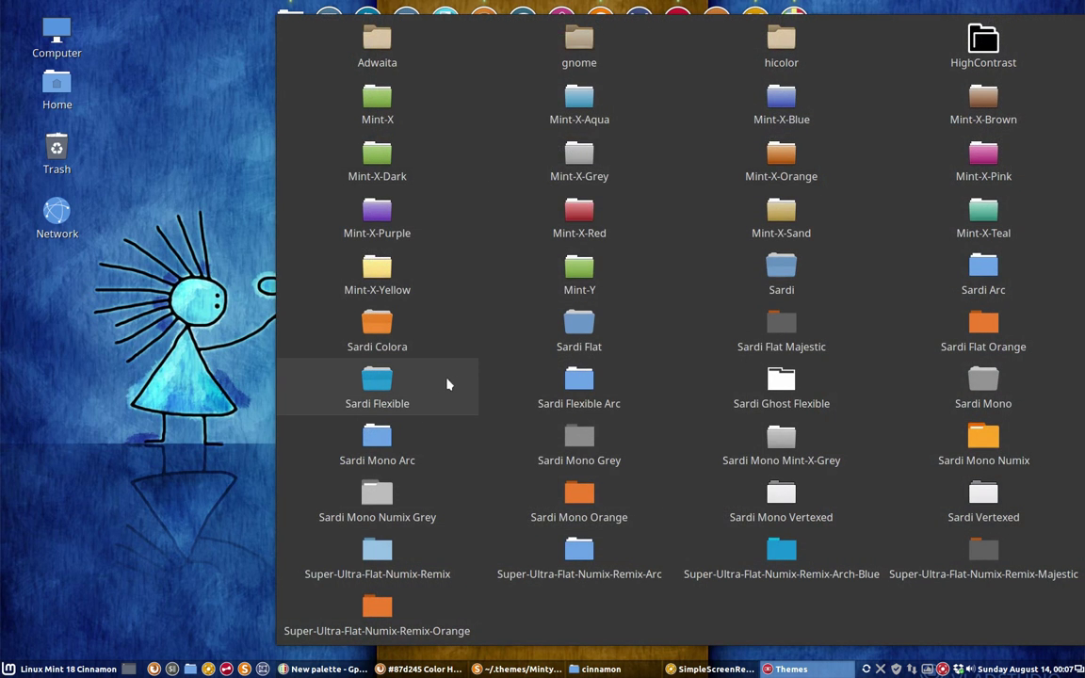
left_click(382, 385)
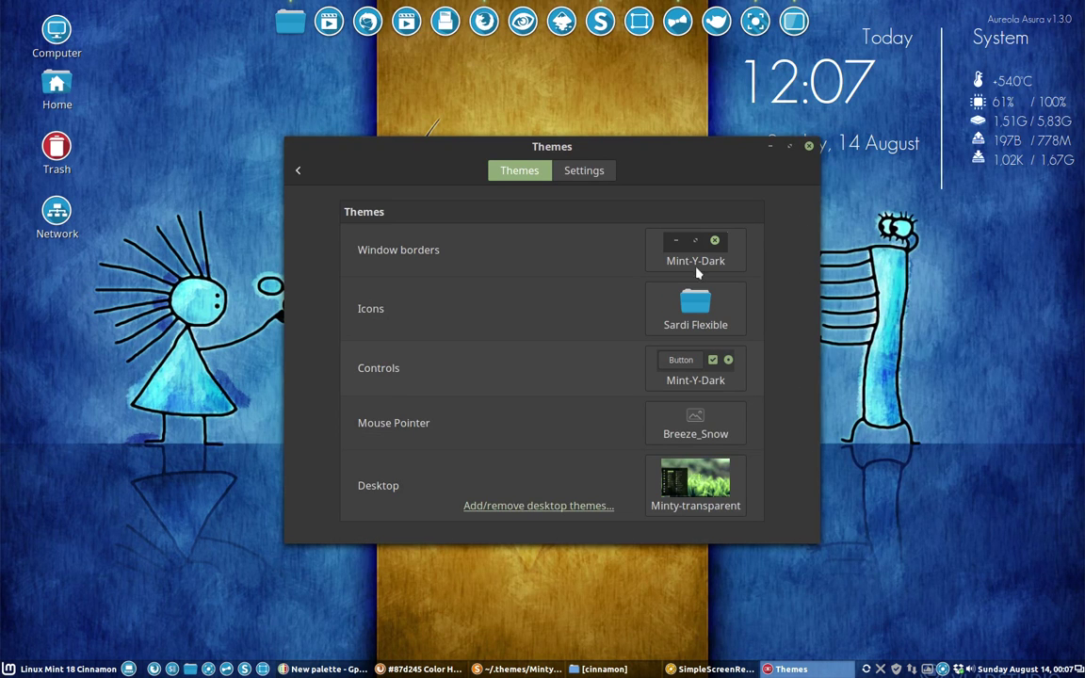
left_click(808, 146)
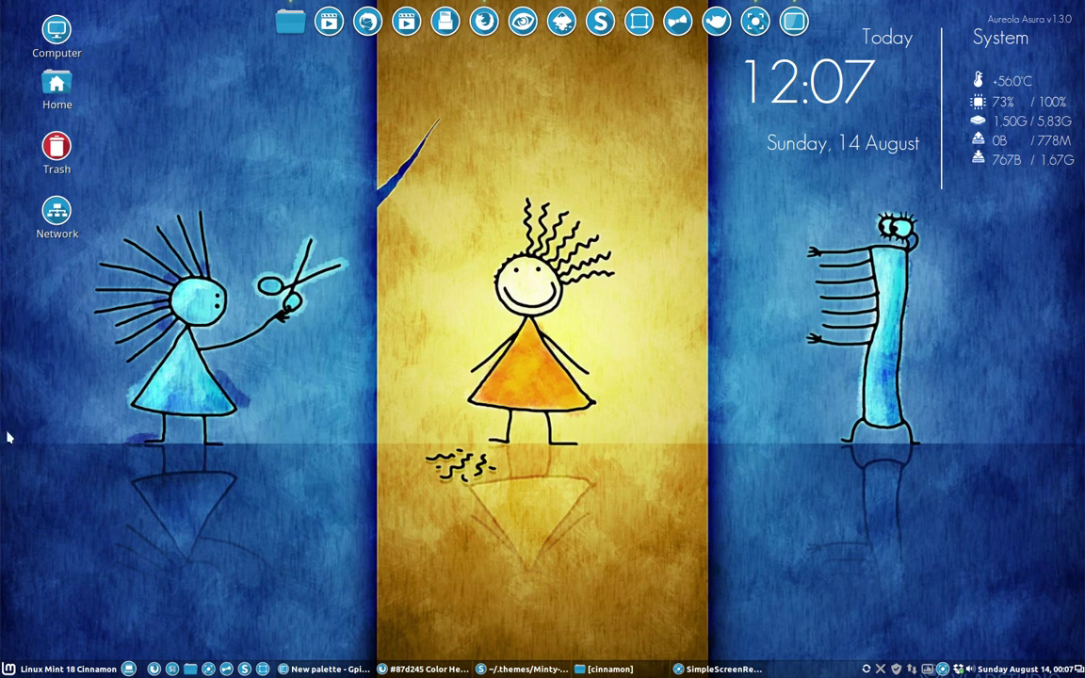
Open the application menu and browse its categories to inspect the Sardi Flexible icons.
left_click(9, 669)
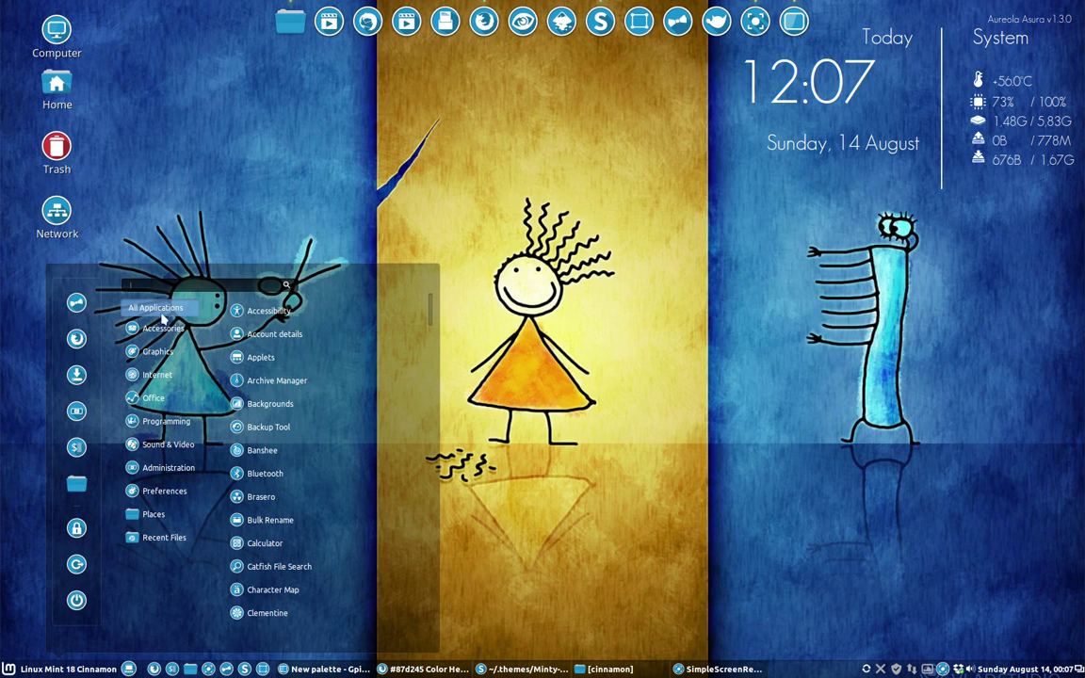
mouse_move(162, 403)
mouse_move(156, 535)
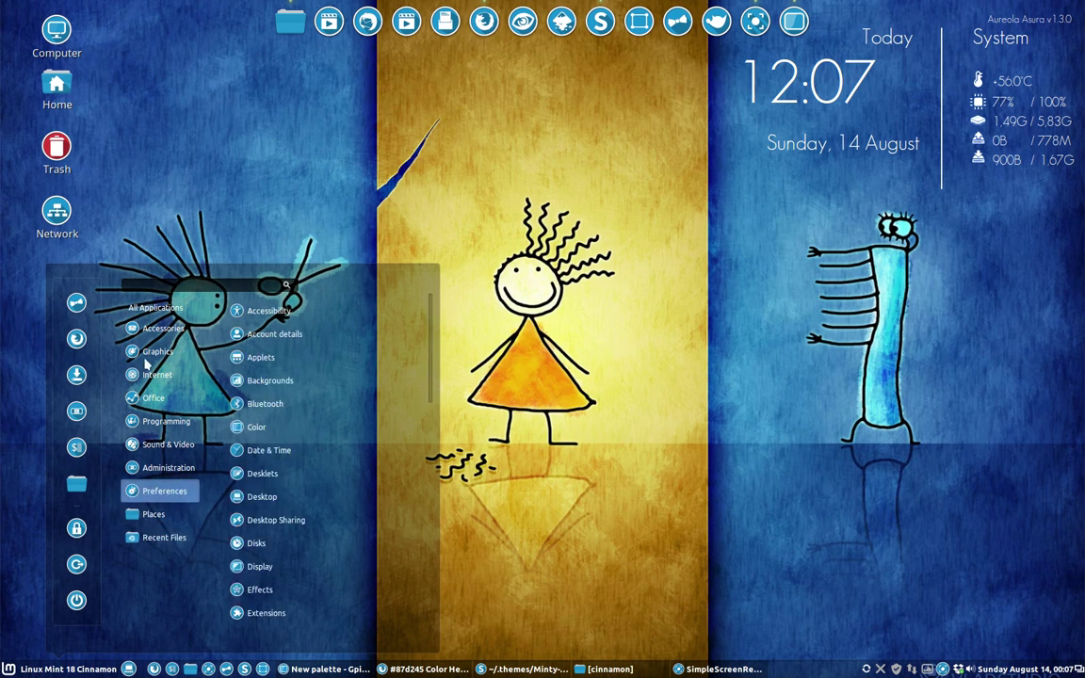
mouse_move(156, 311)
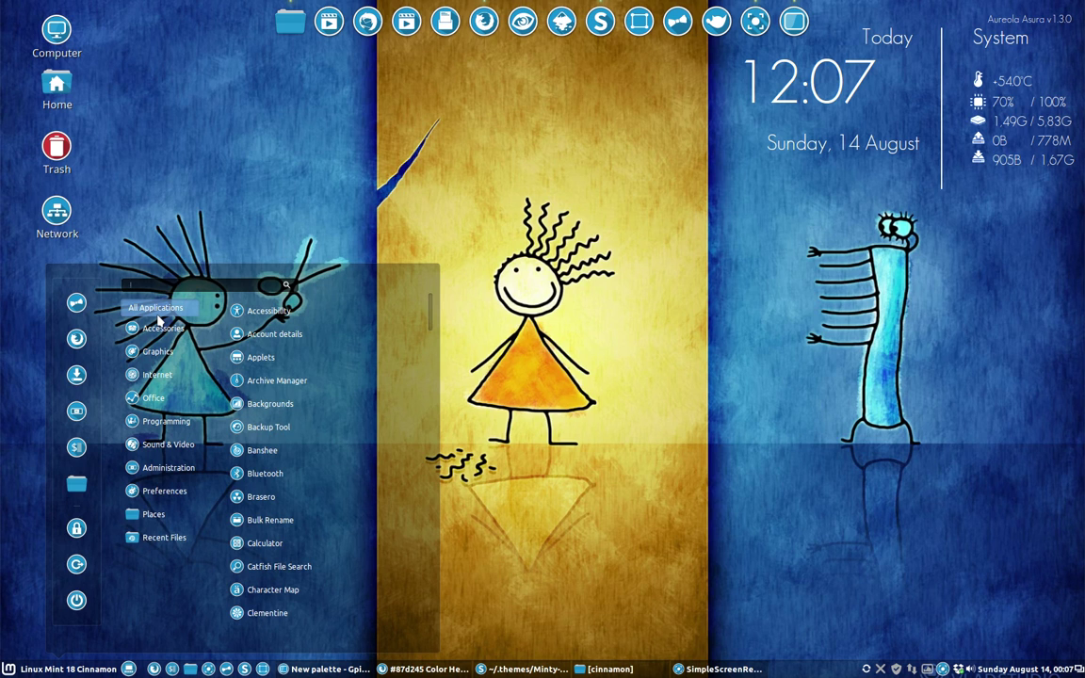